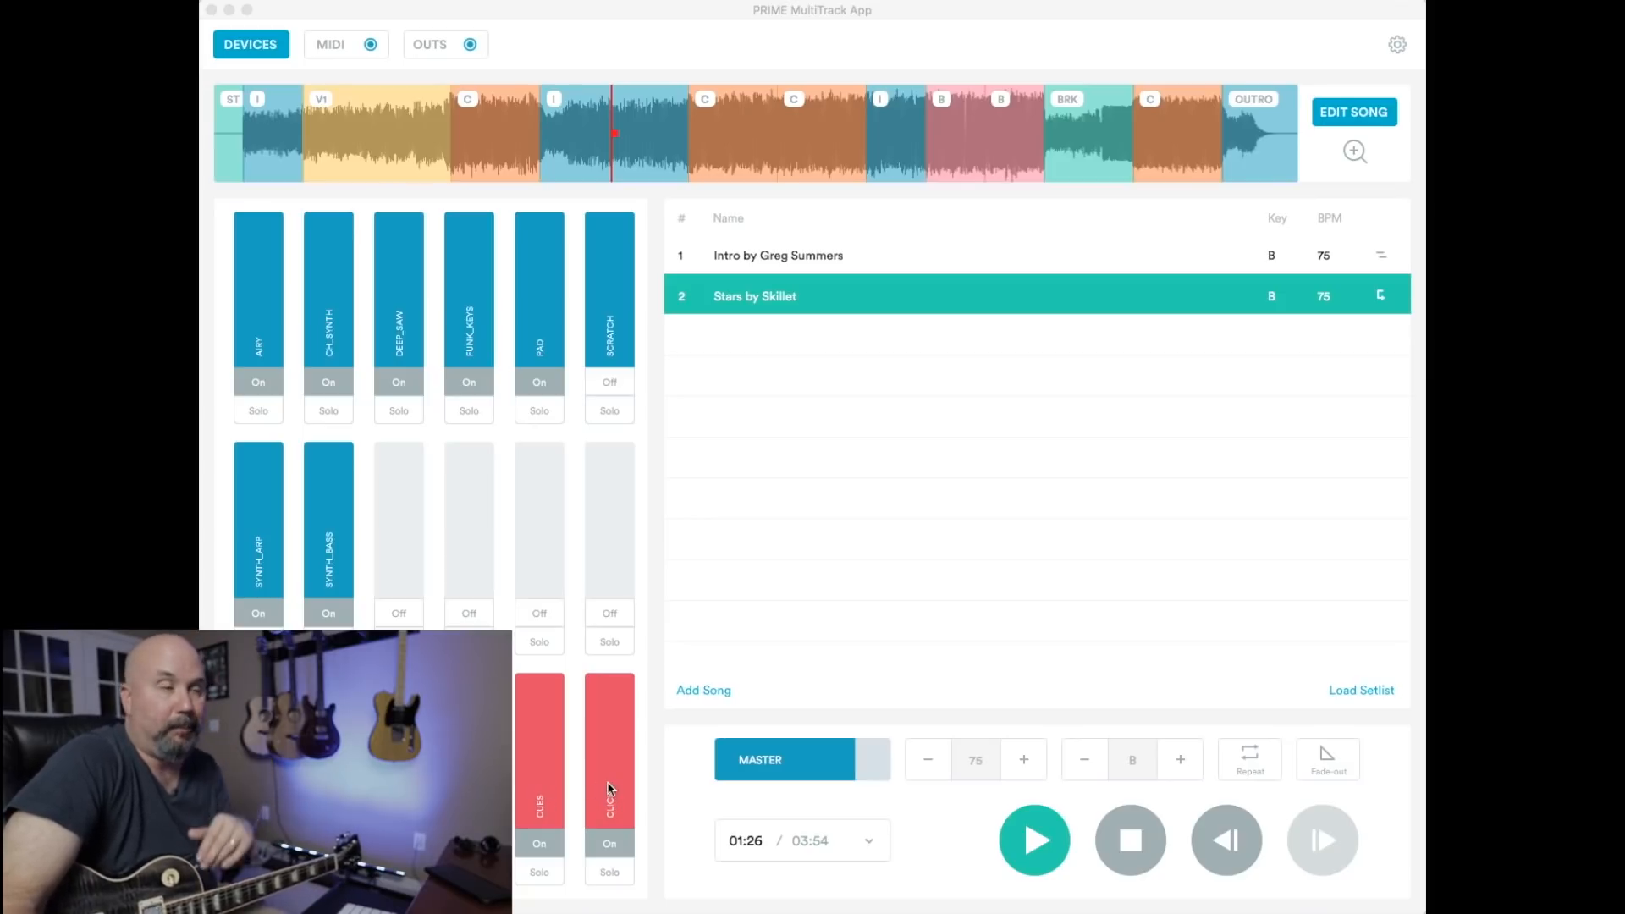
- Review the jump time, cue sound, click sound and click subdivision settings, then close the settings
left_click(1394, 45)
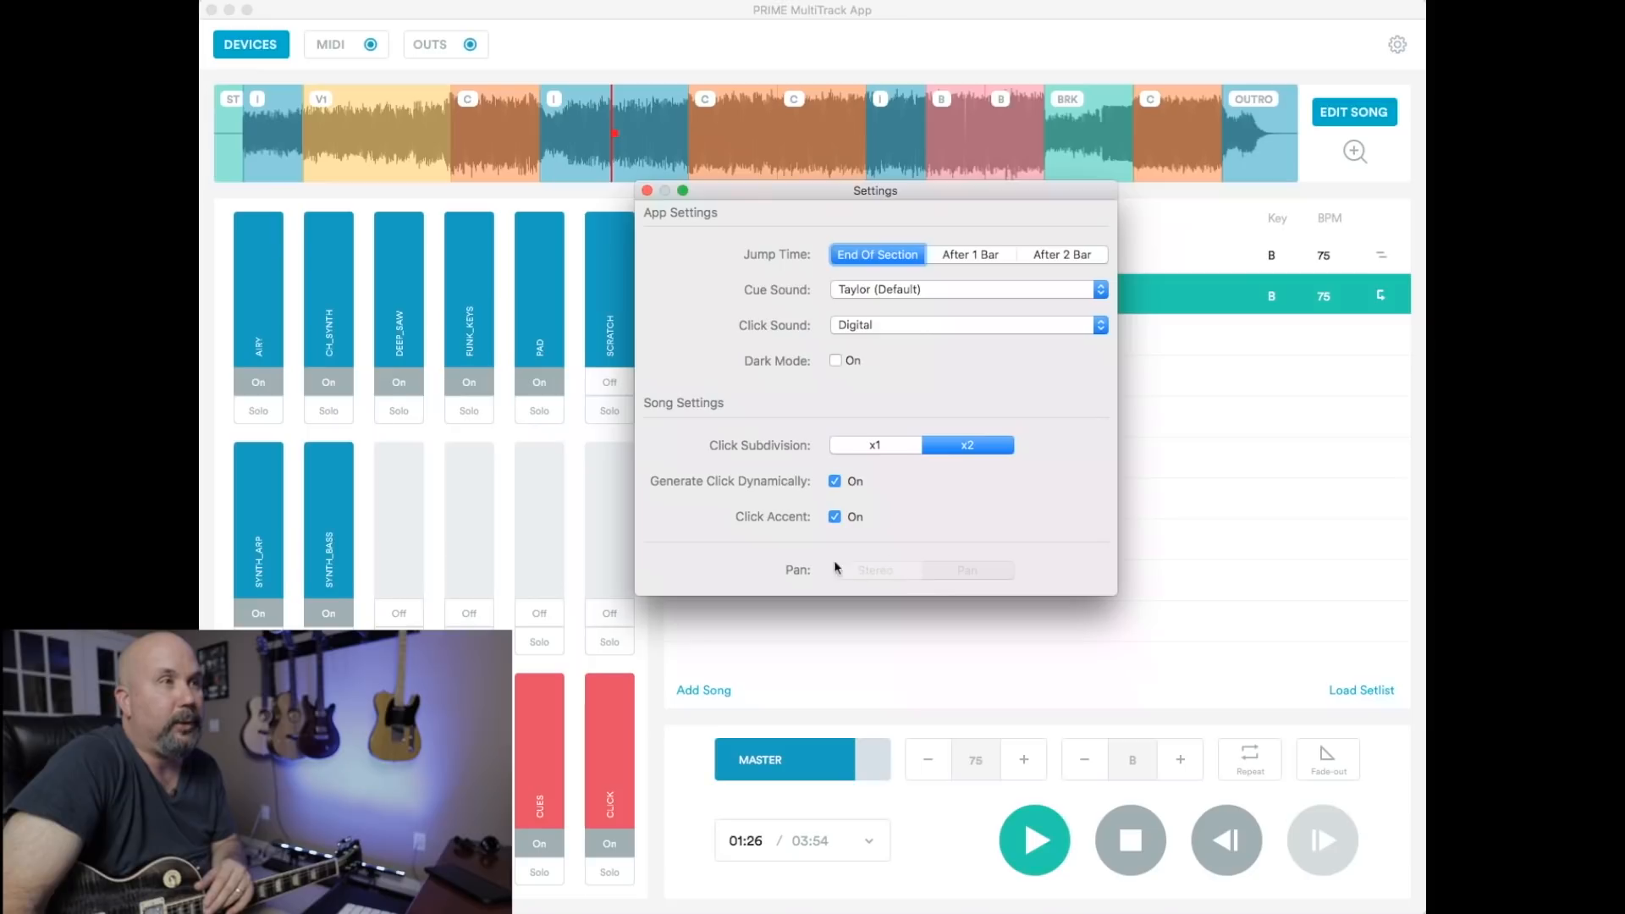
left_click(647, 190)
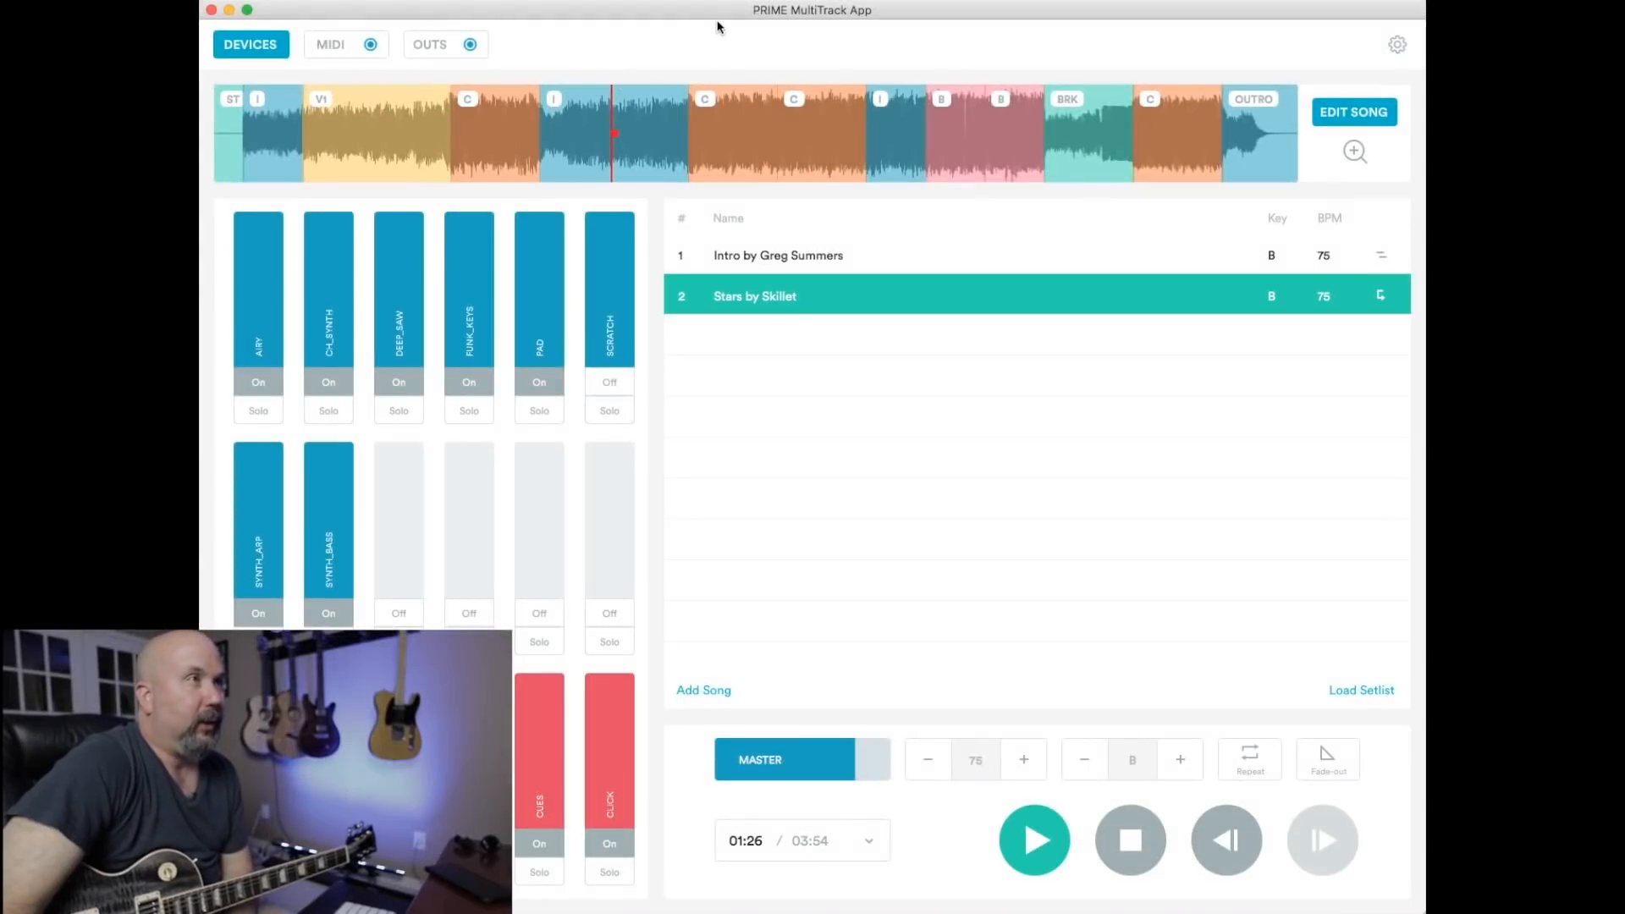
- Select the Intro song in the setlist, play it from the start and stop playback
mouse_move(906, 306)
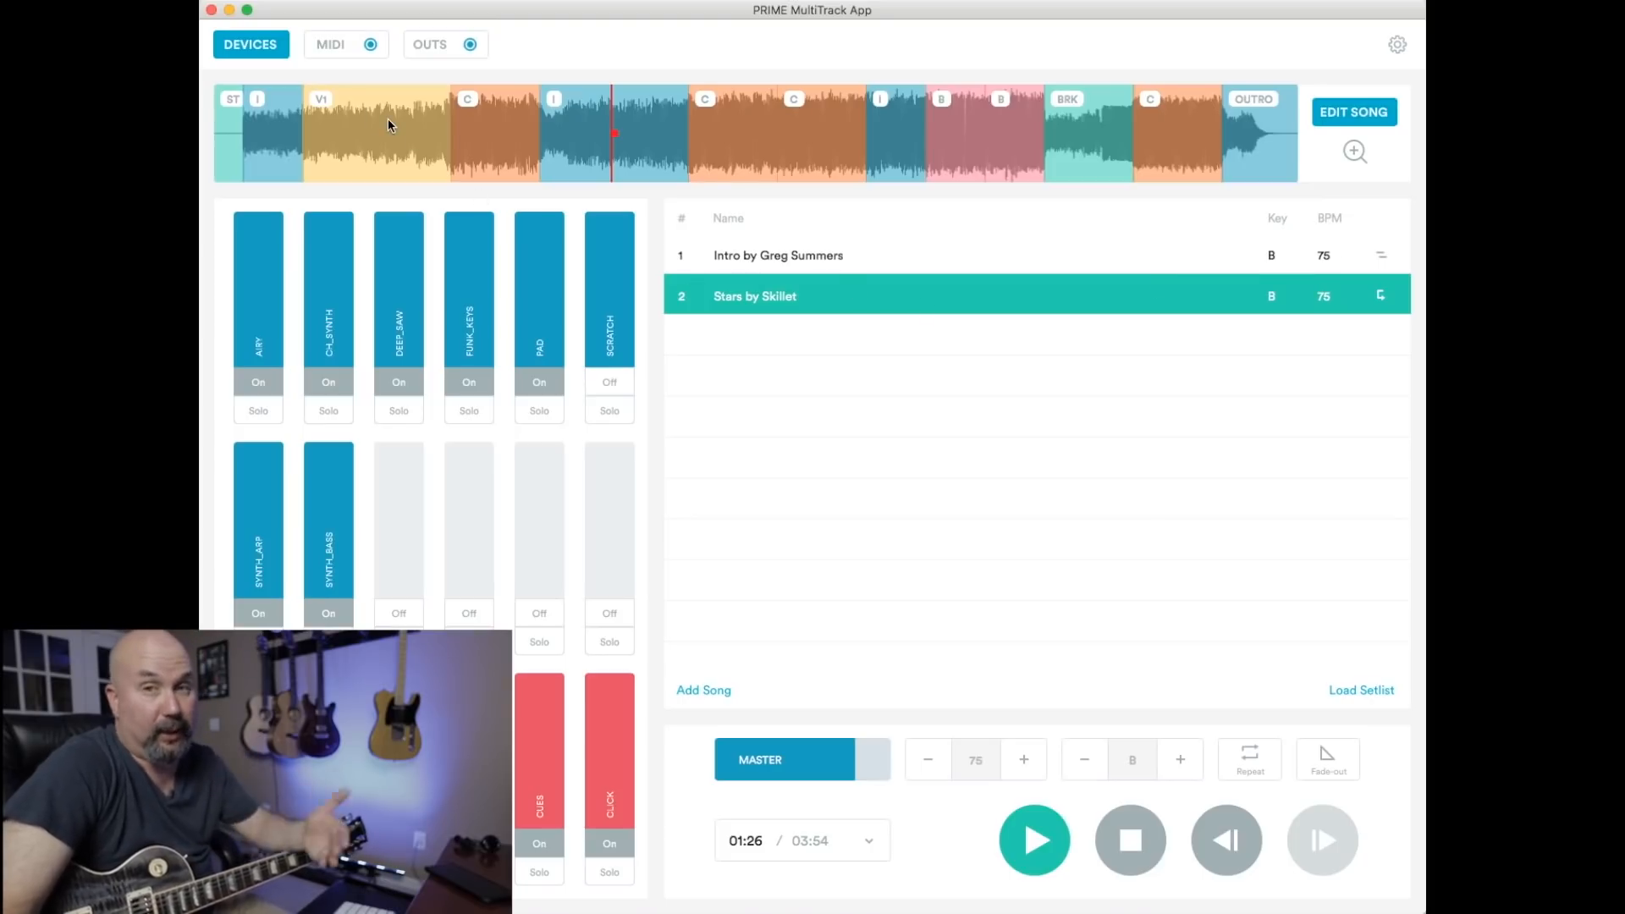
left_click(830, 252)
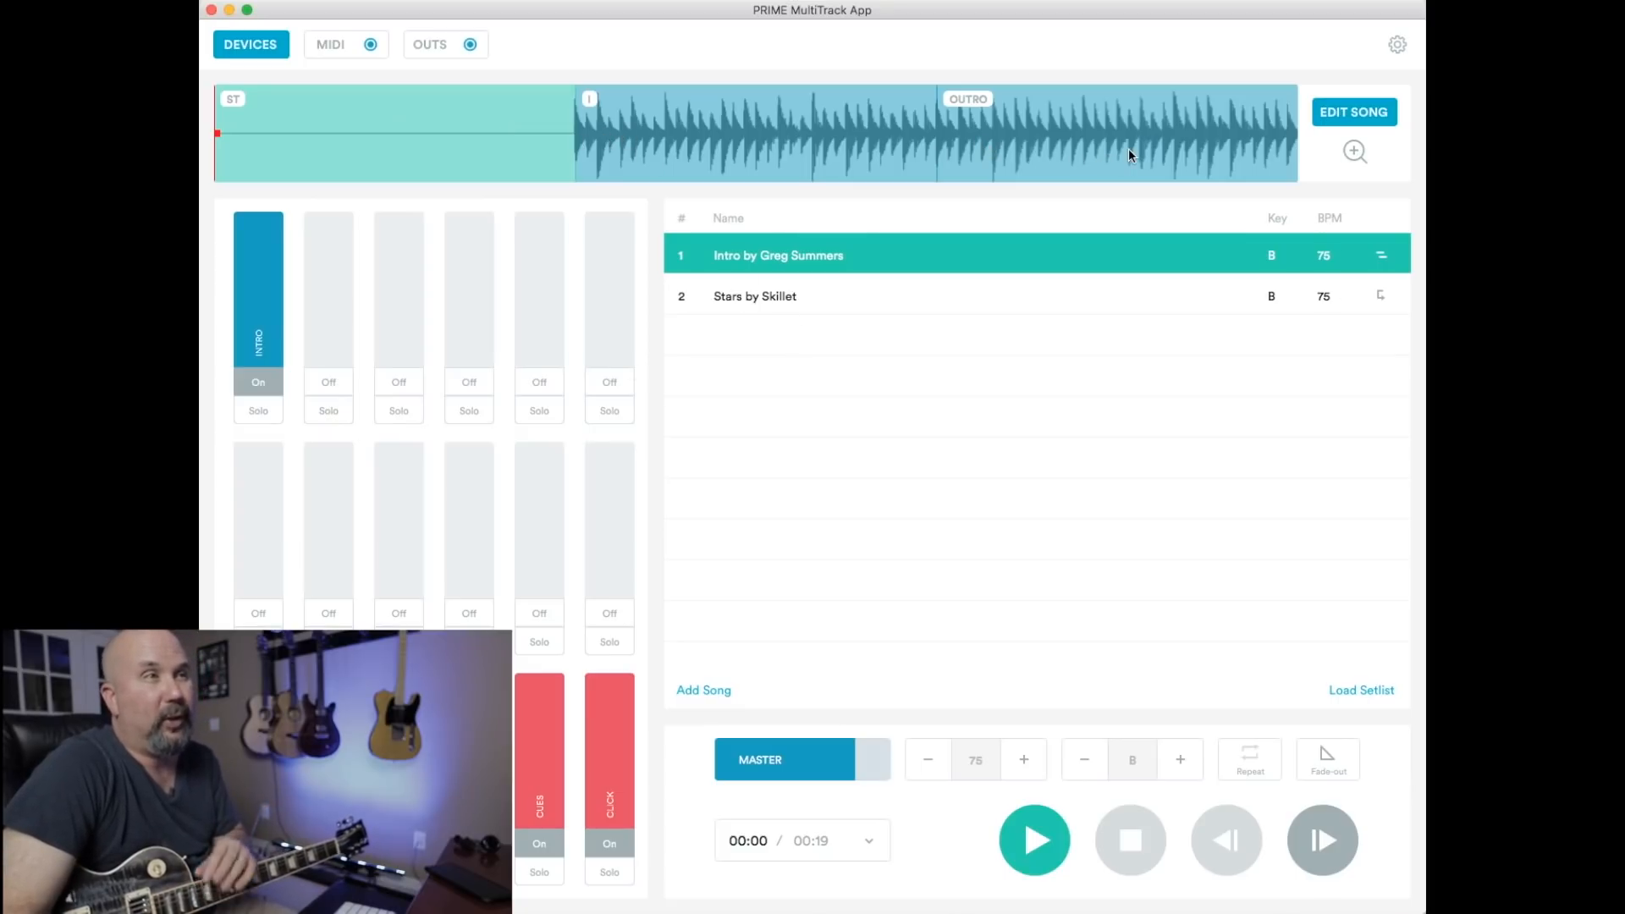
left_click(1039, 857)
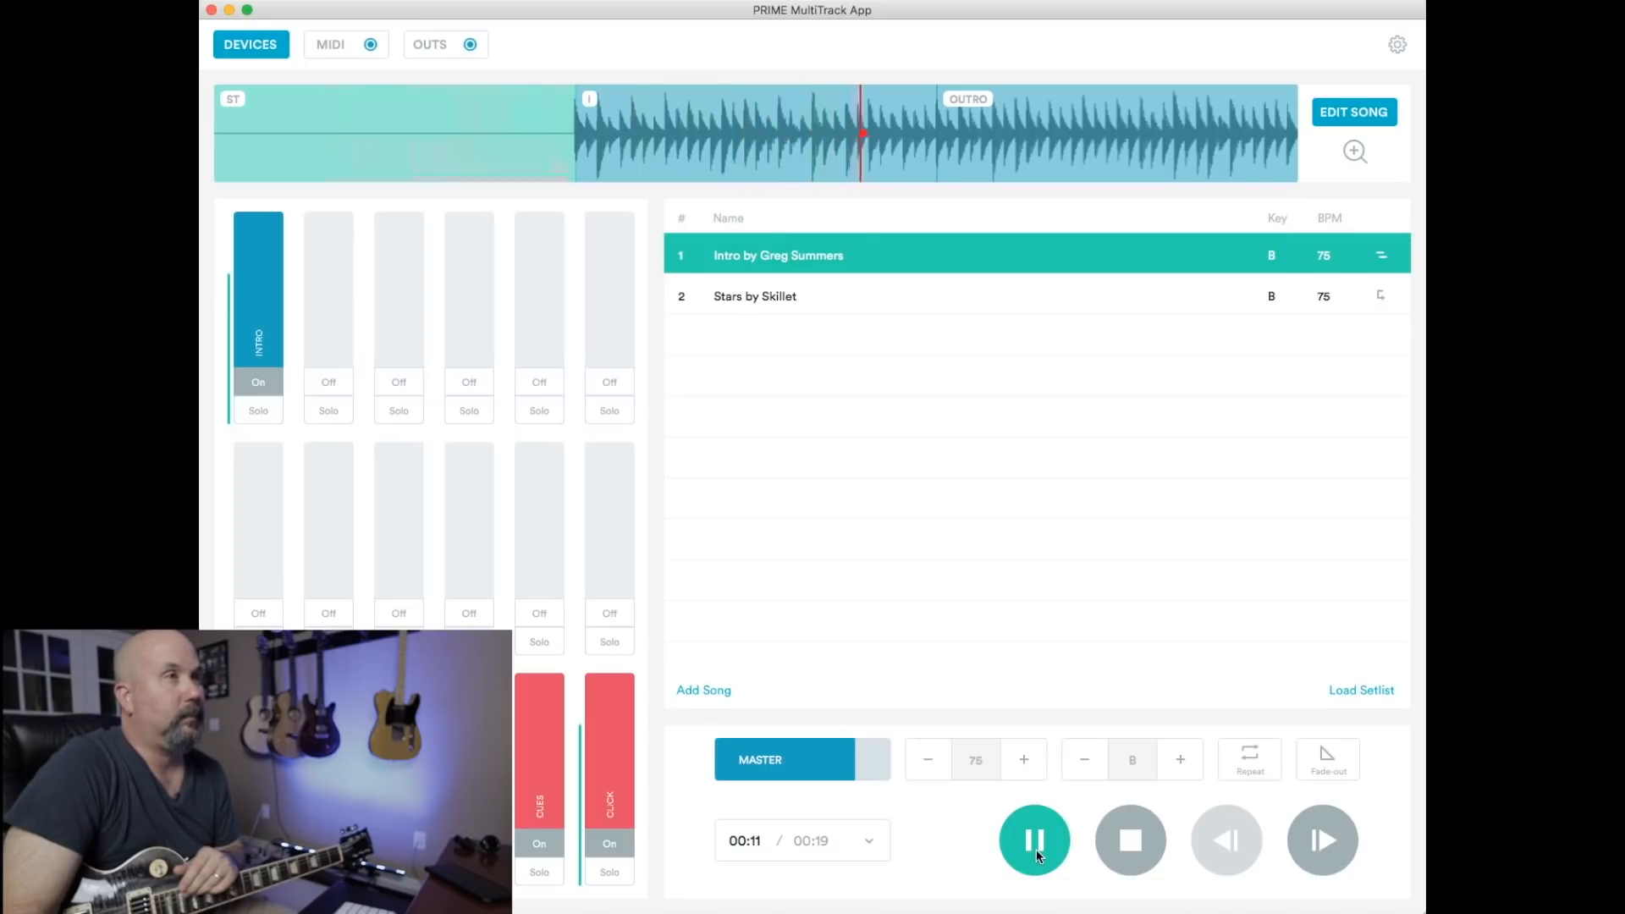
left_click(1125, 842)
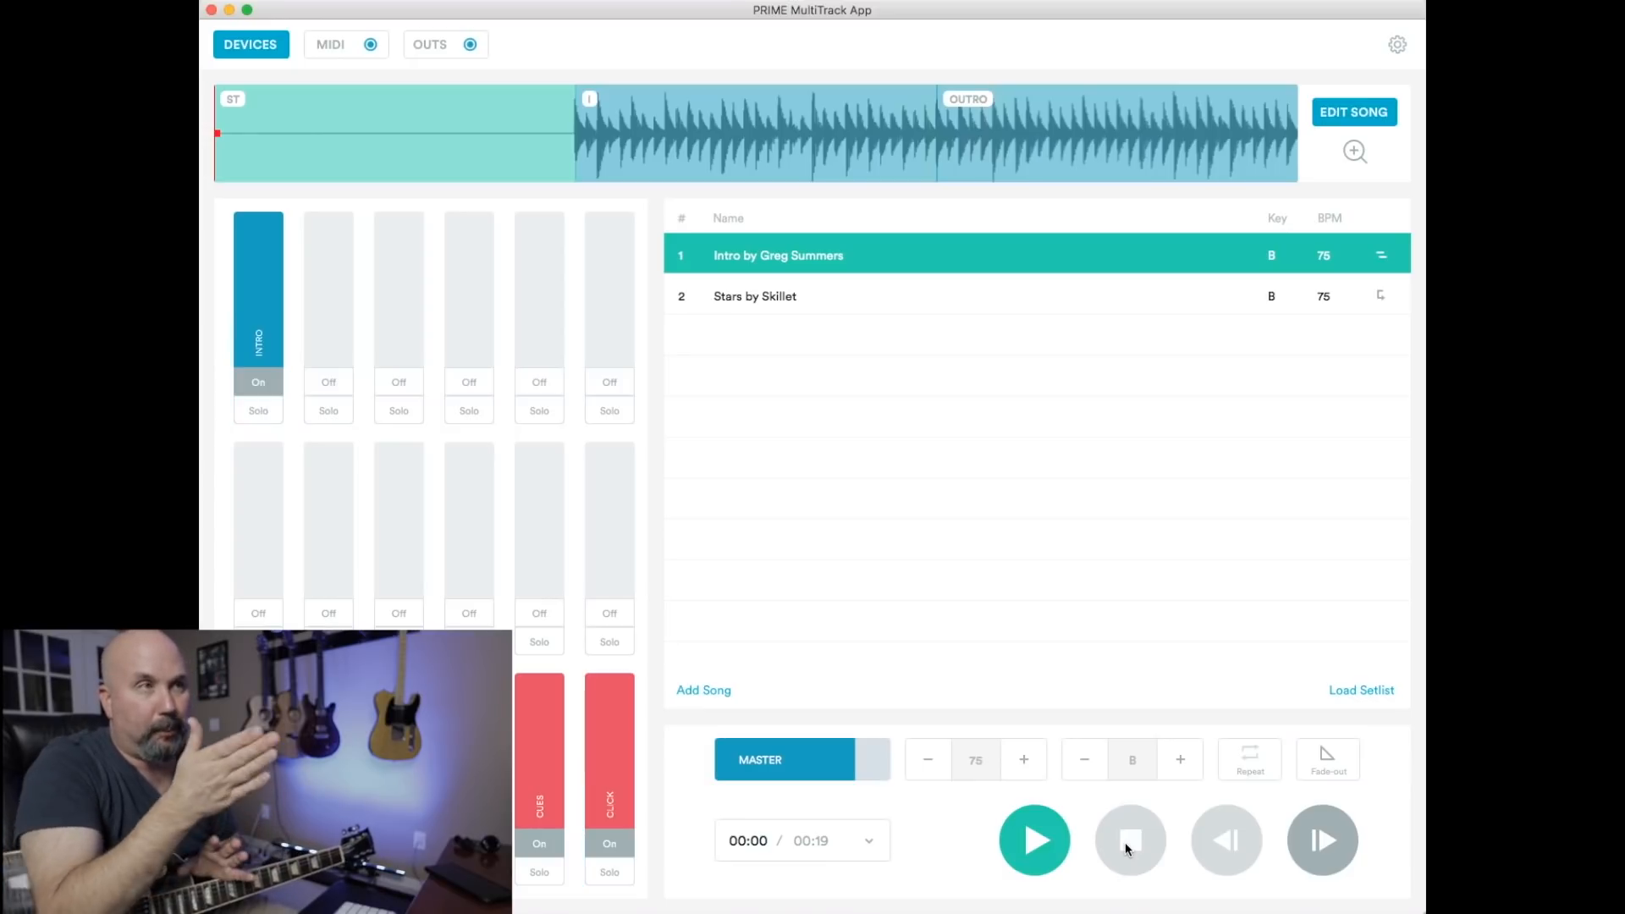
- View the Intro song's sections in song editing mode and leave it without making changes
left_click(1340, 112)
left_click(1351, 121)
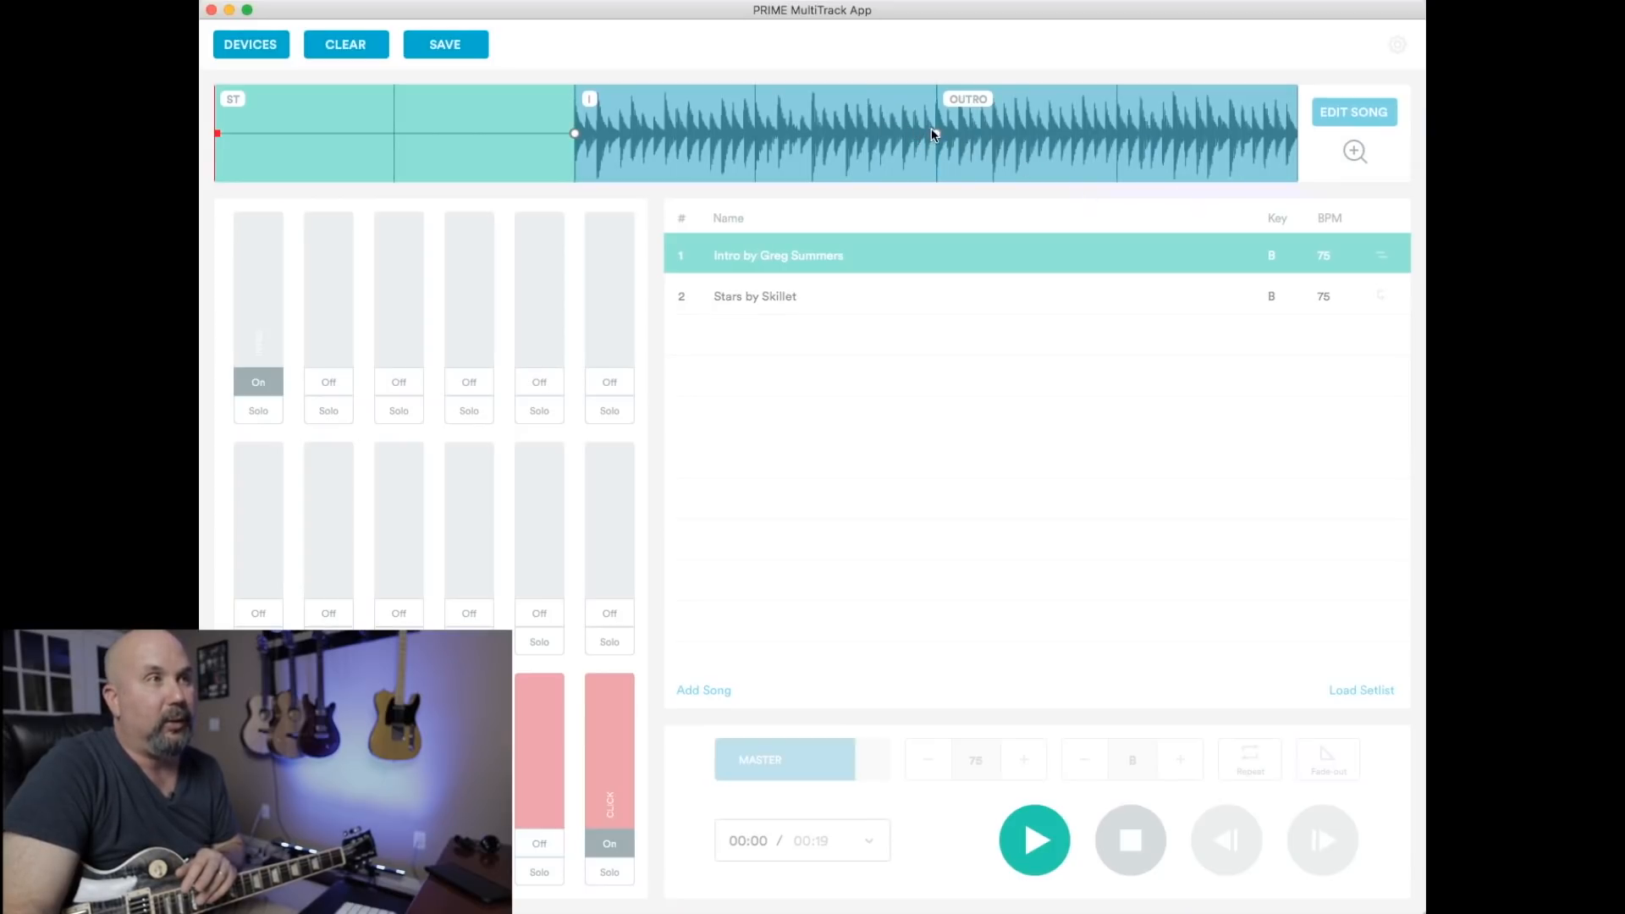
left_click(1356, 151)
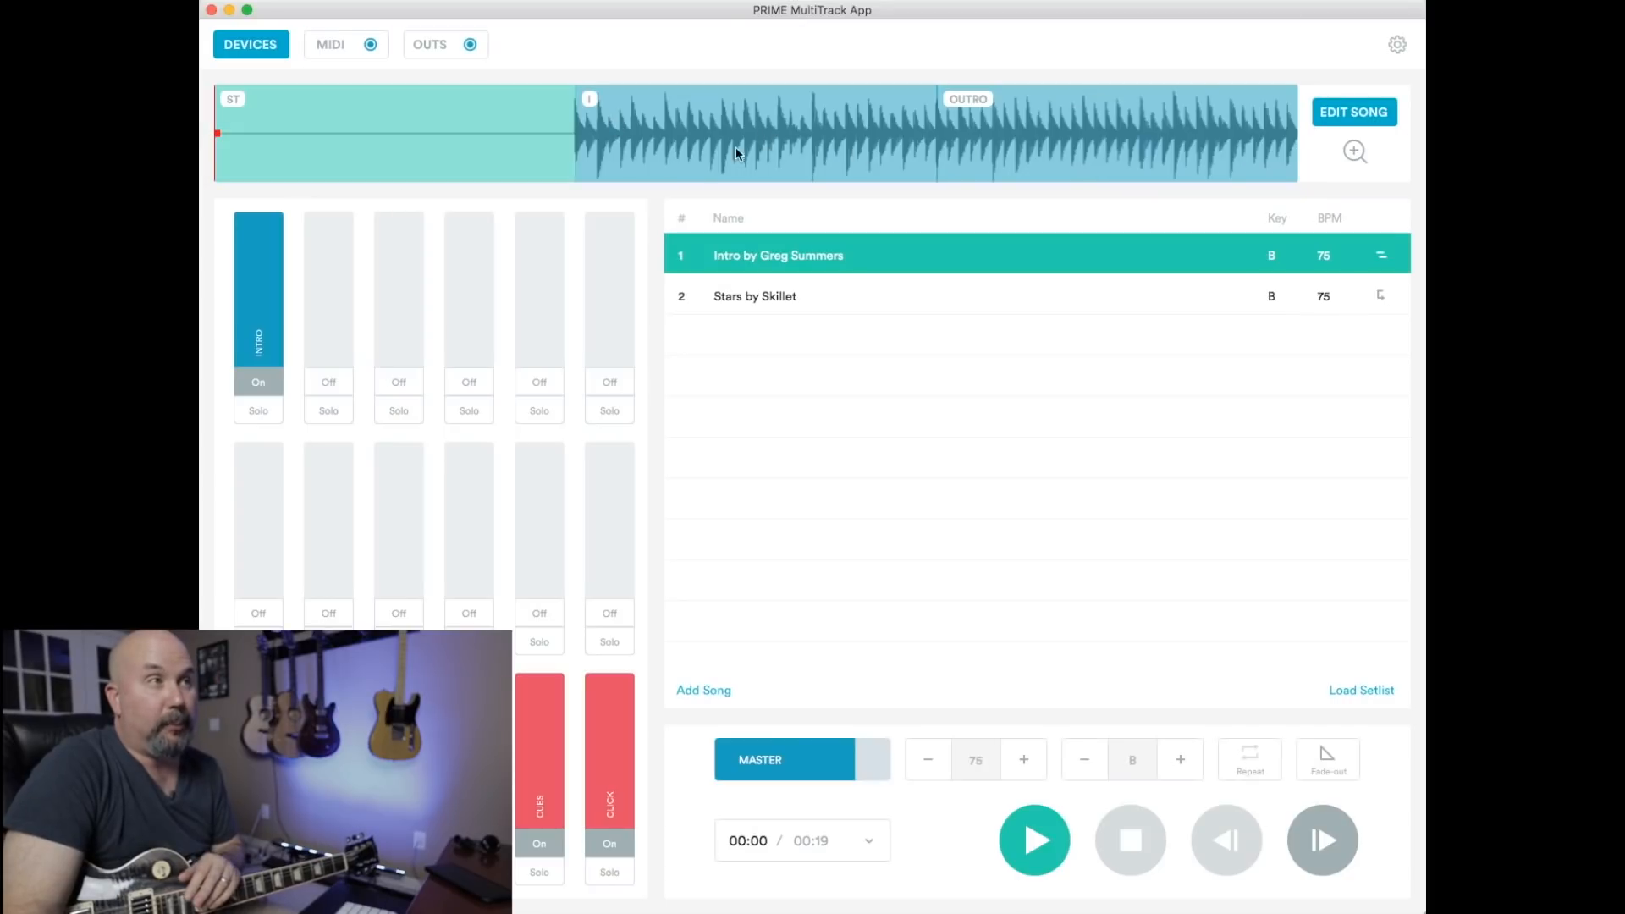
- Play the Intro song from about 00:06, try the Repeat function during playback, and stop the song
left_click(556, 132)
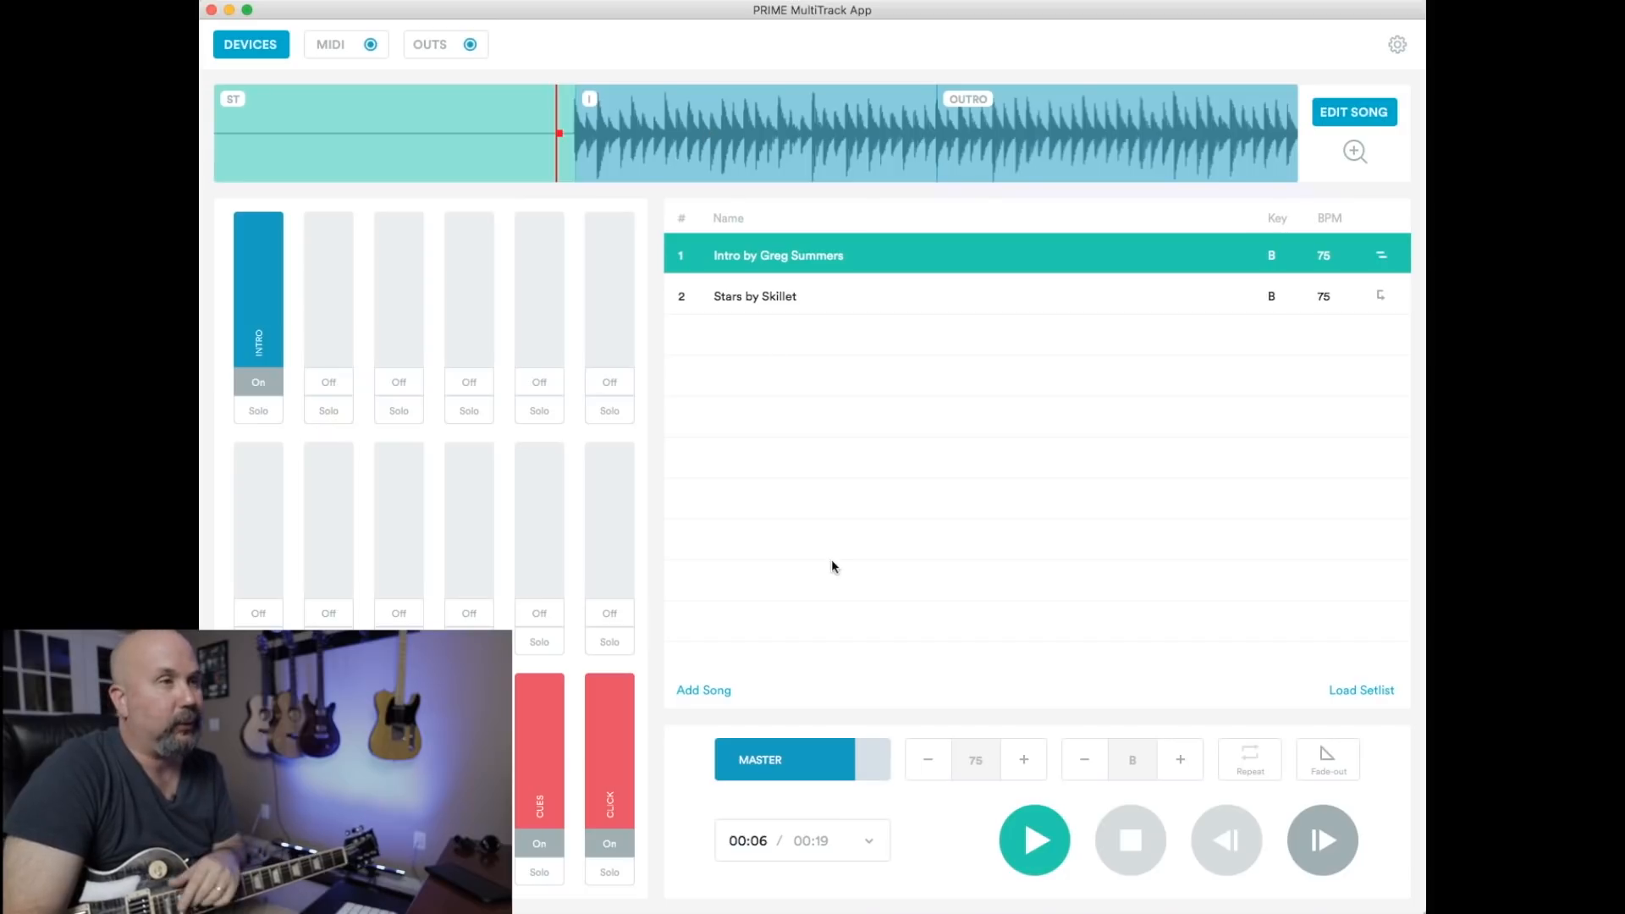
left_click(1028, 847)
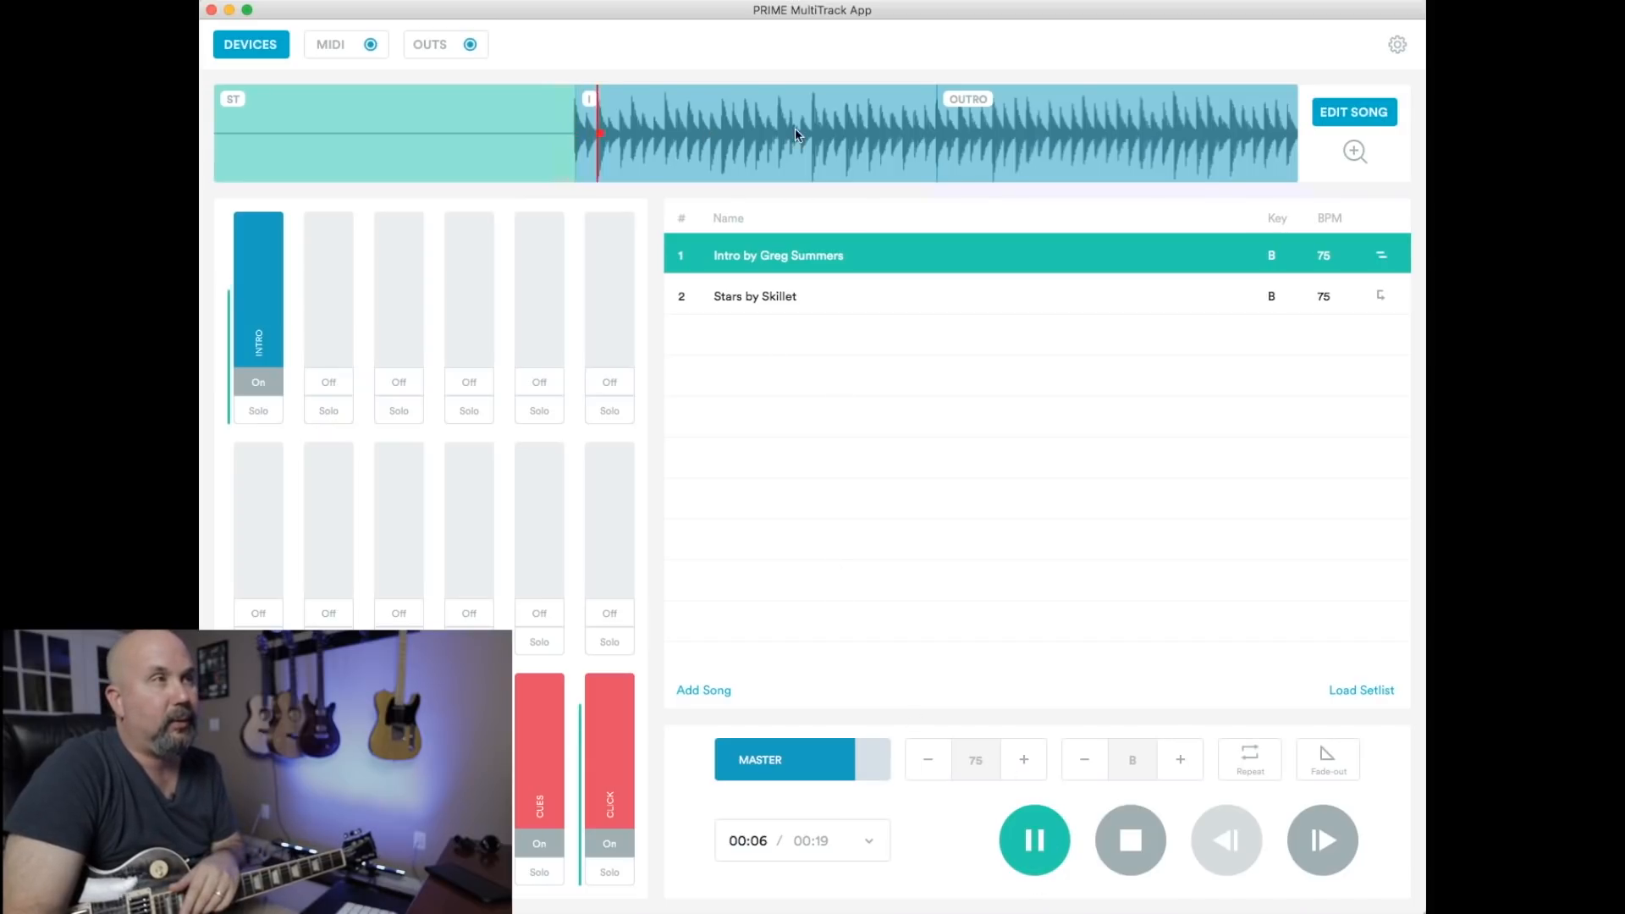
left_click(1246, 760)
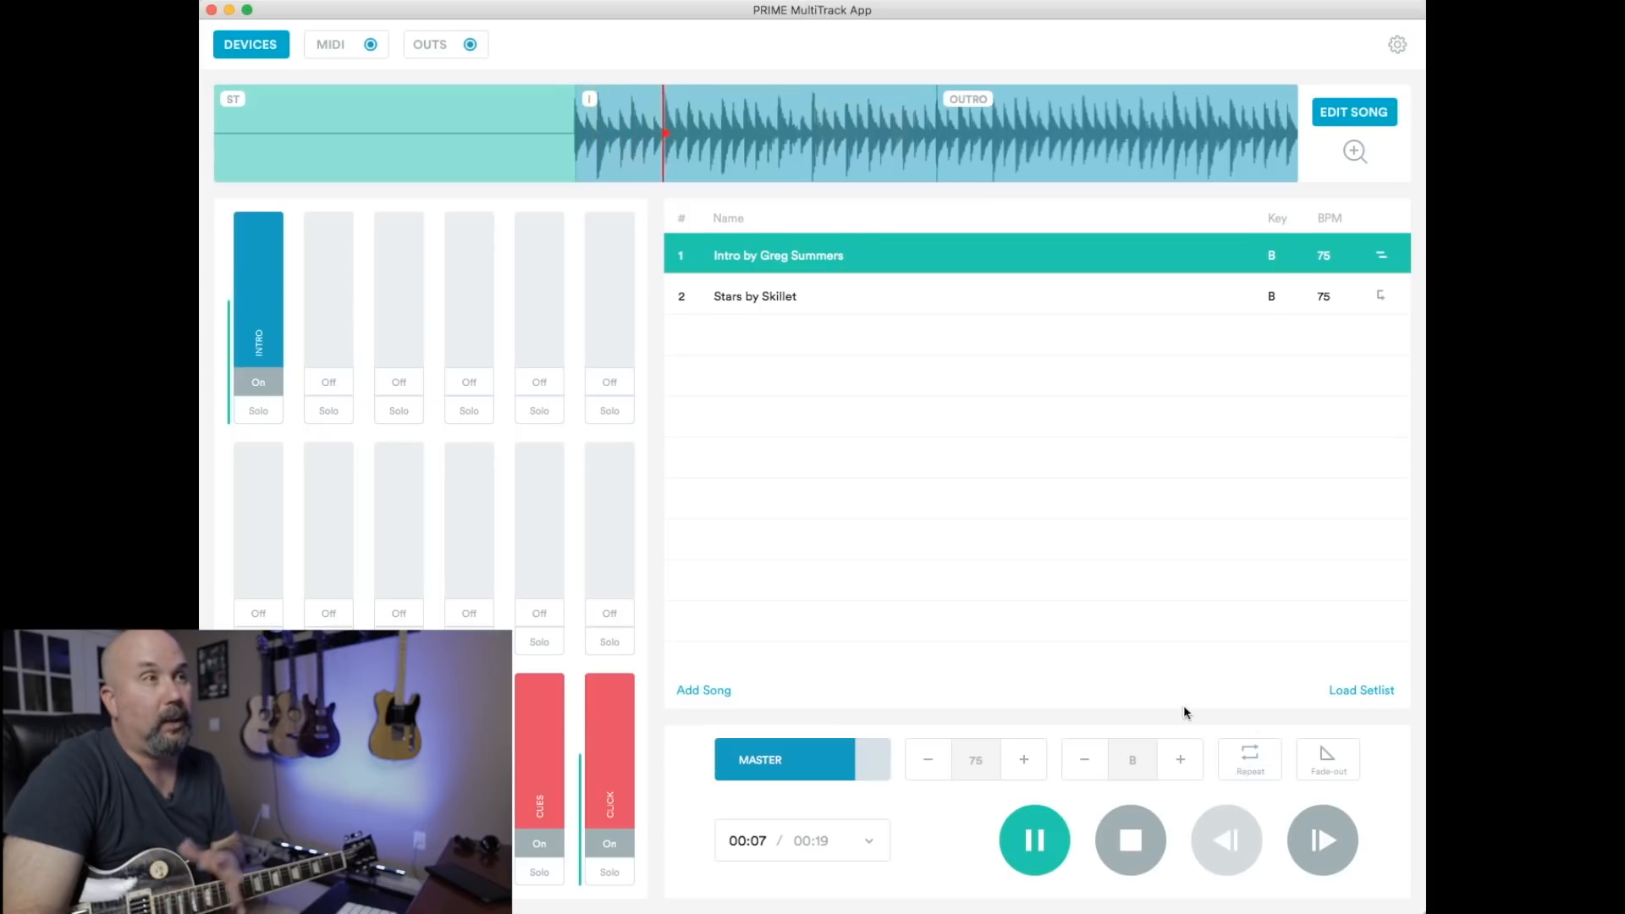
left_click(1109, 835)
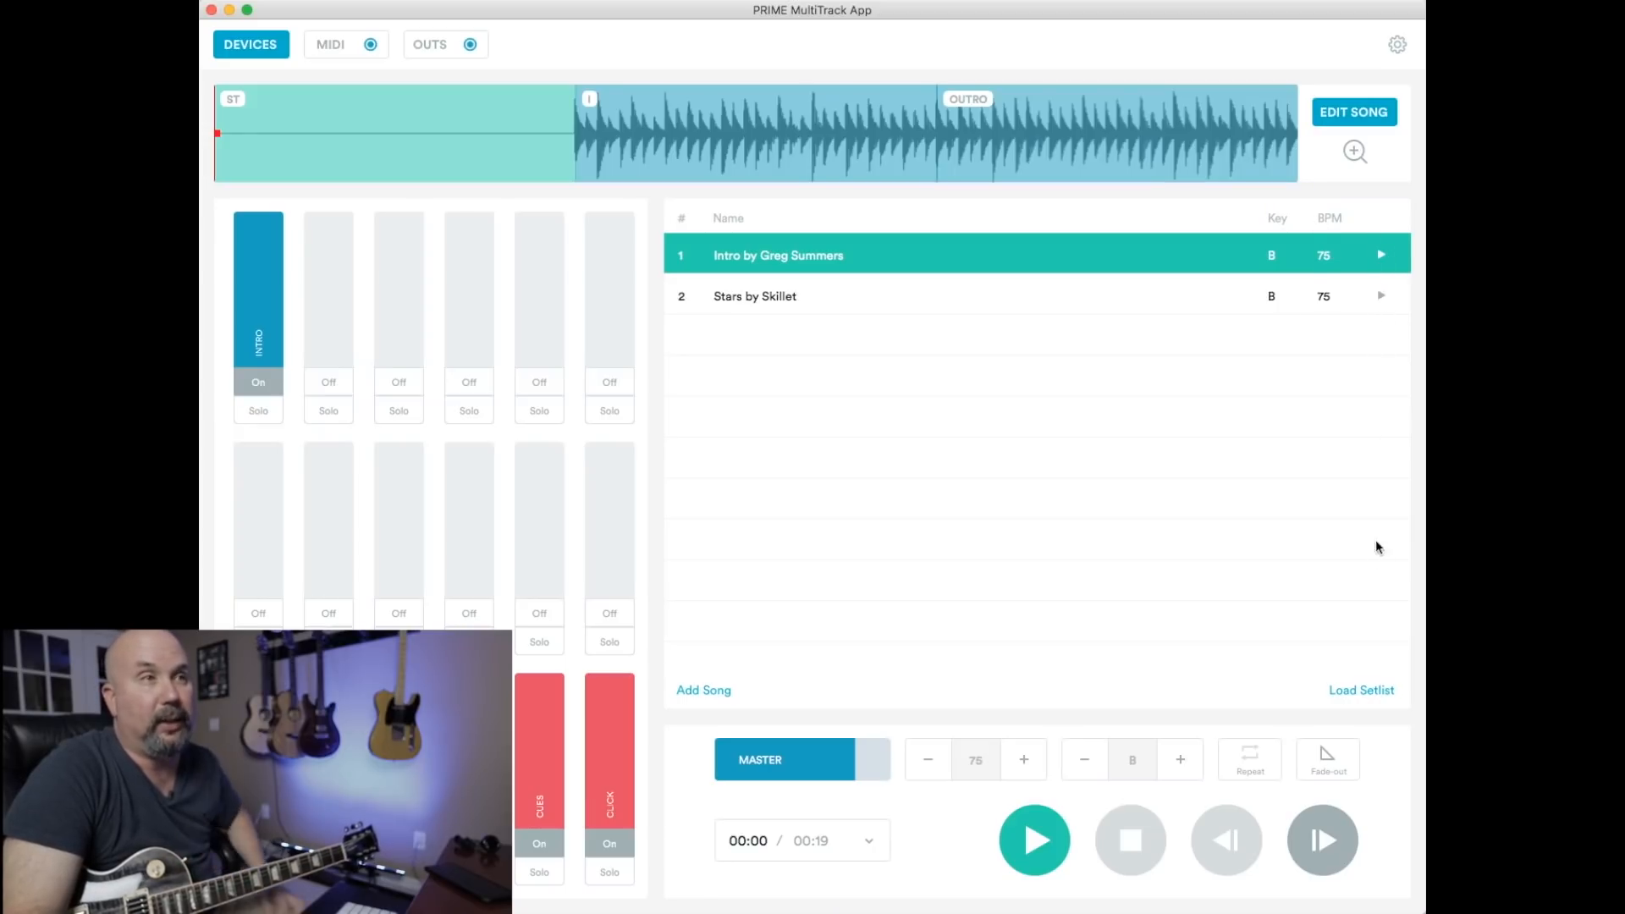
- View the songs available for adding to the setlist and dismiss the list without choosing one
left_click(704, 690)
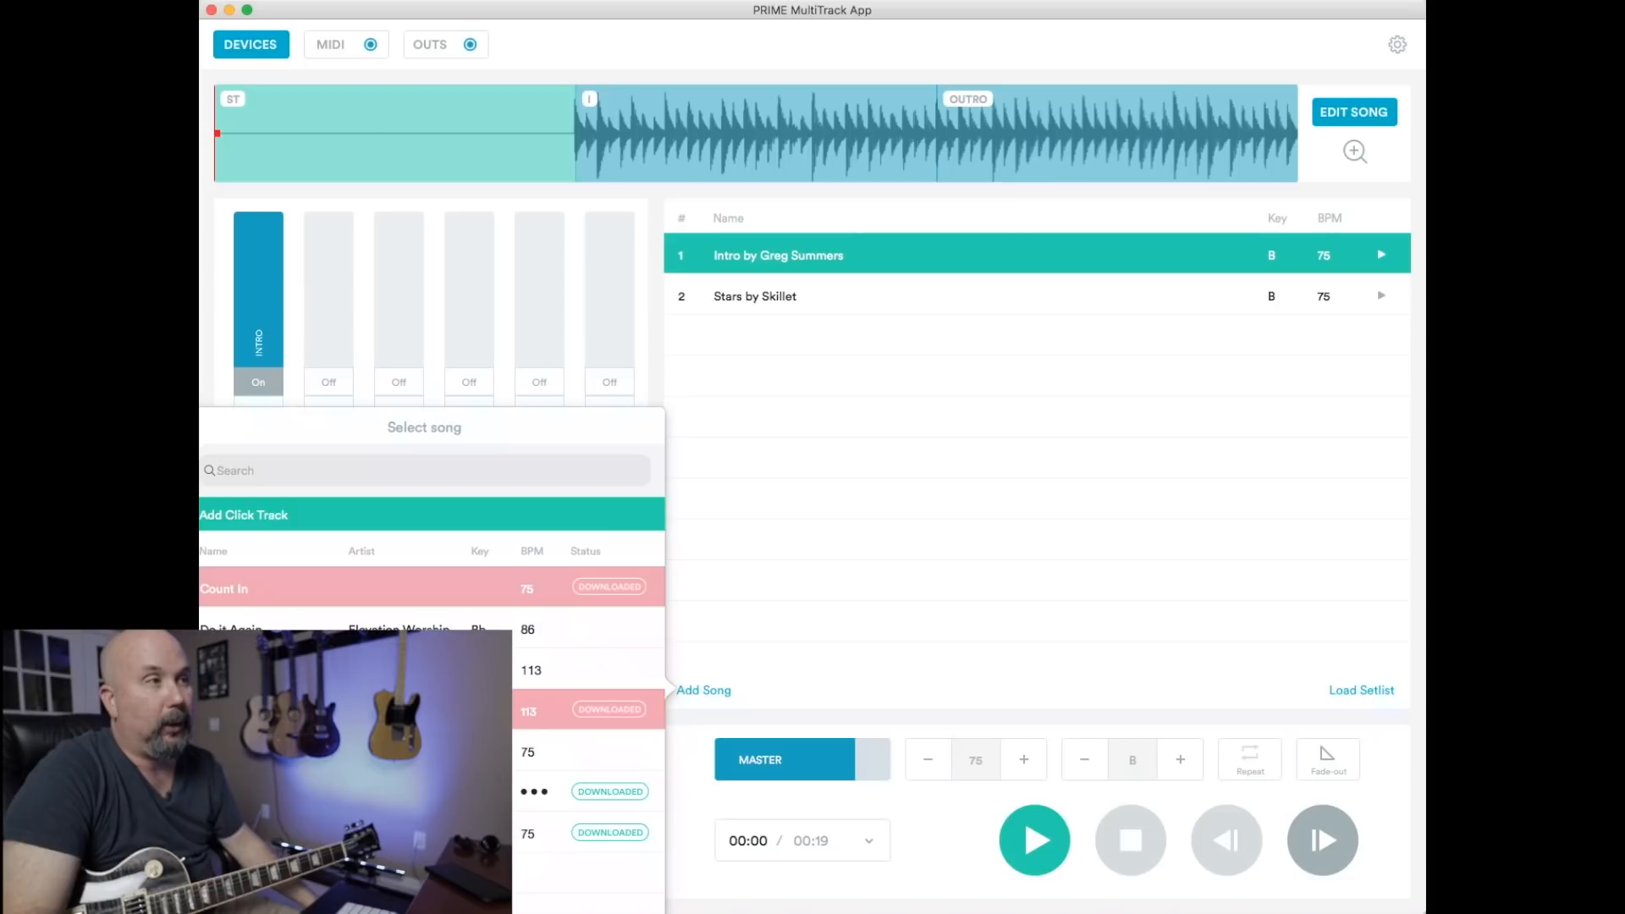
left_click(756, 484)
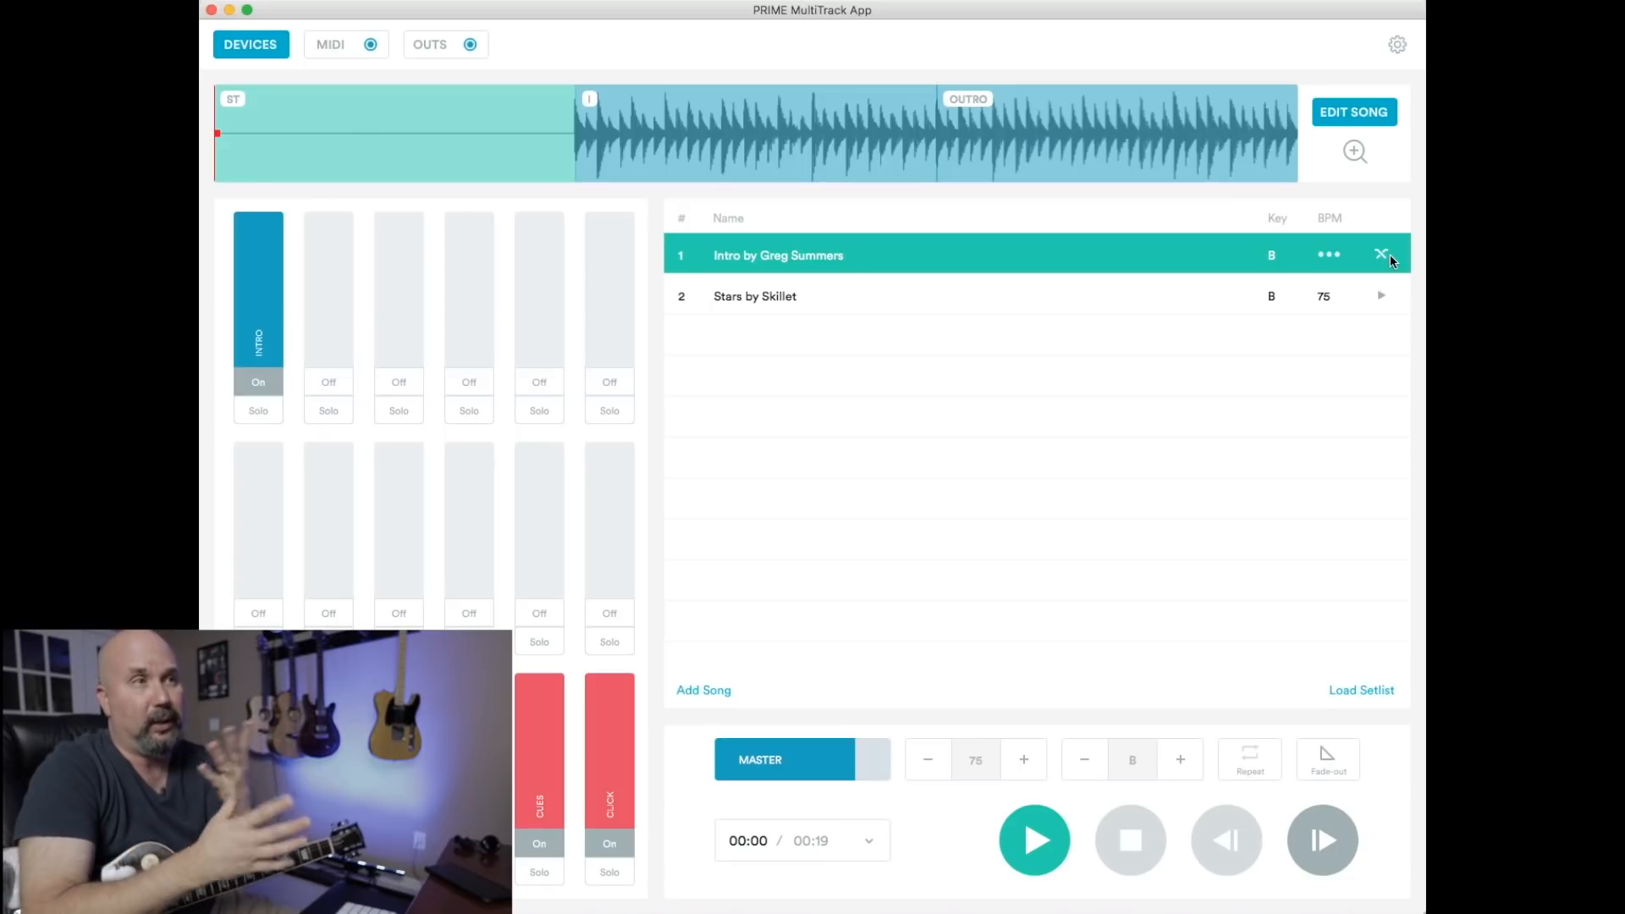
- Set the Intro song's transition to the overlap option, and check its position near 00:12 and the start of Stars
left_click(1391, 255)
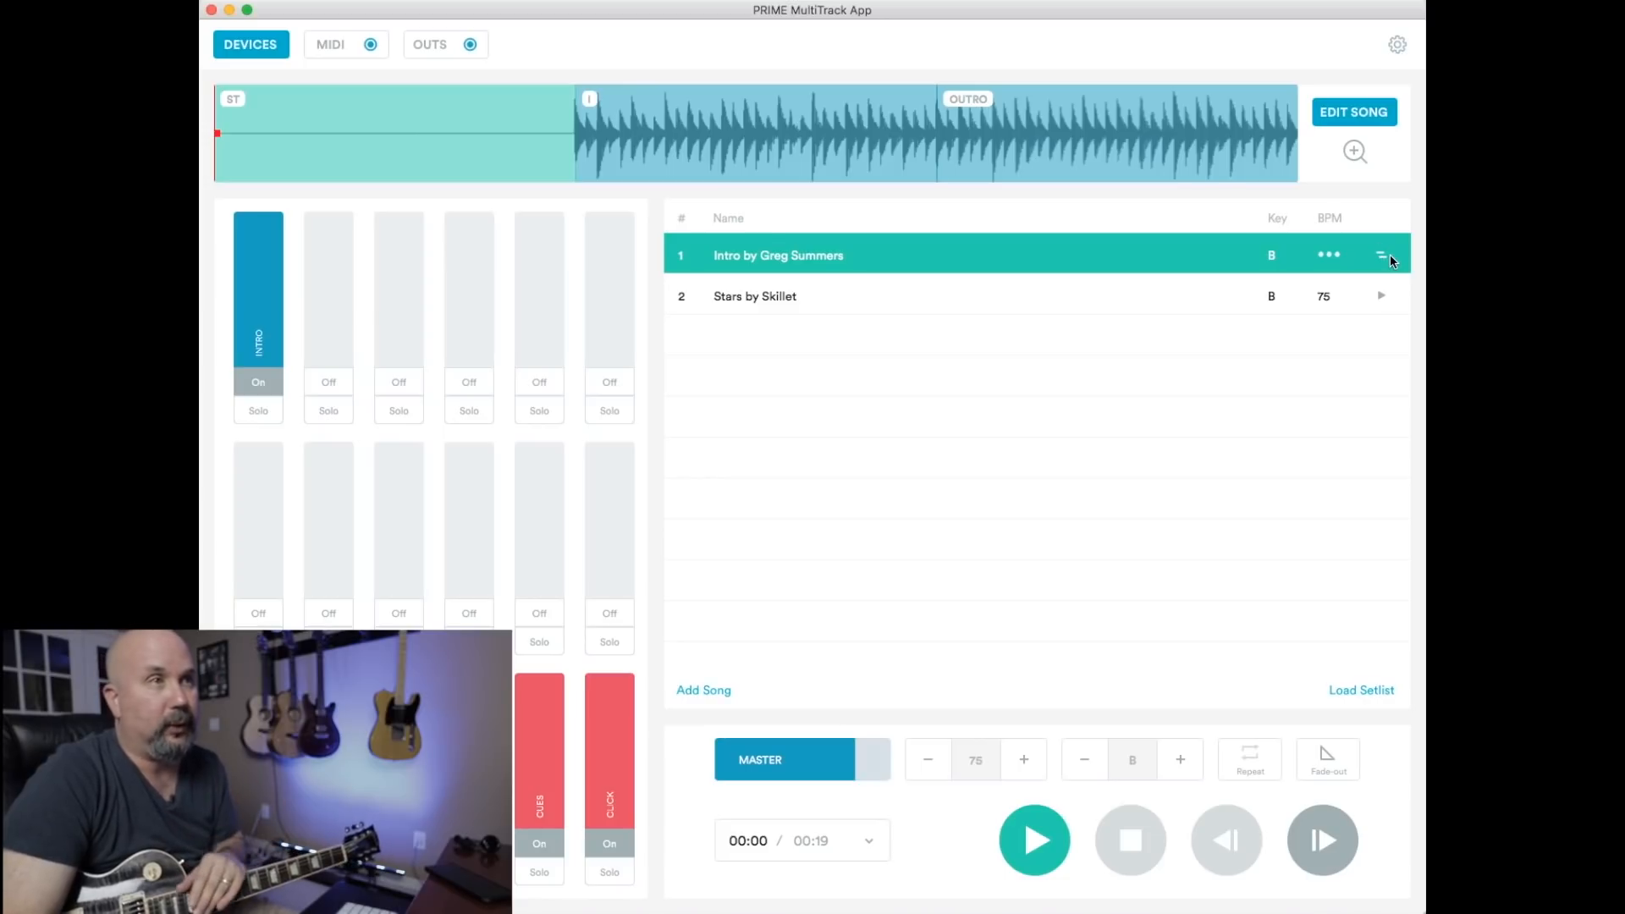
left_click(904, 114)
left_click(916, 117)
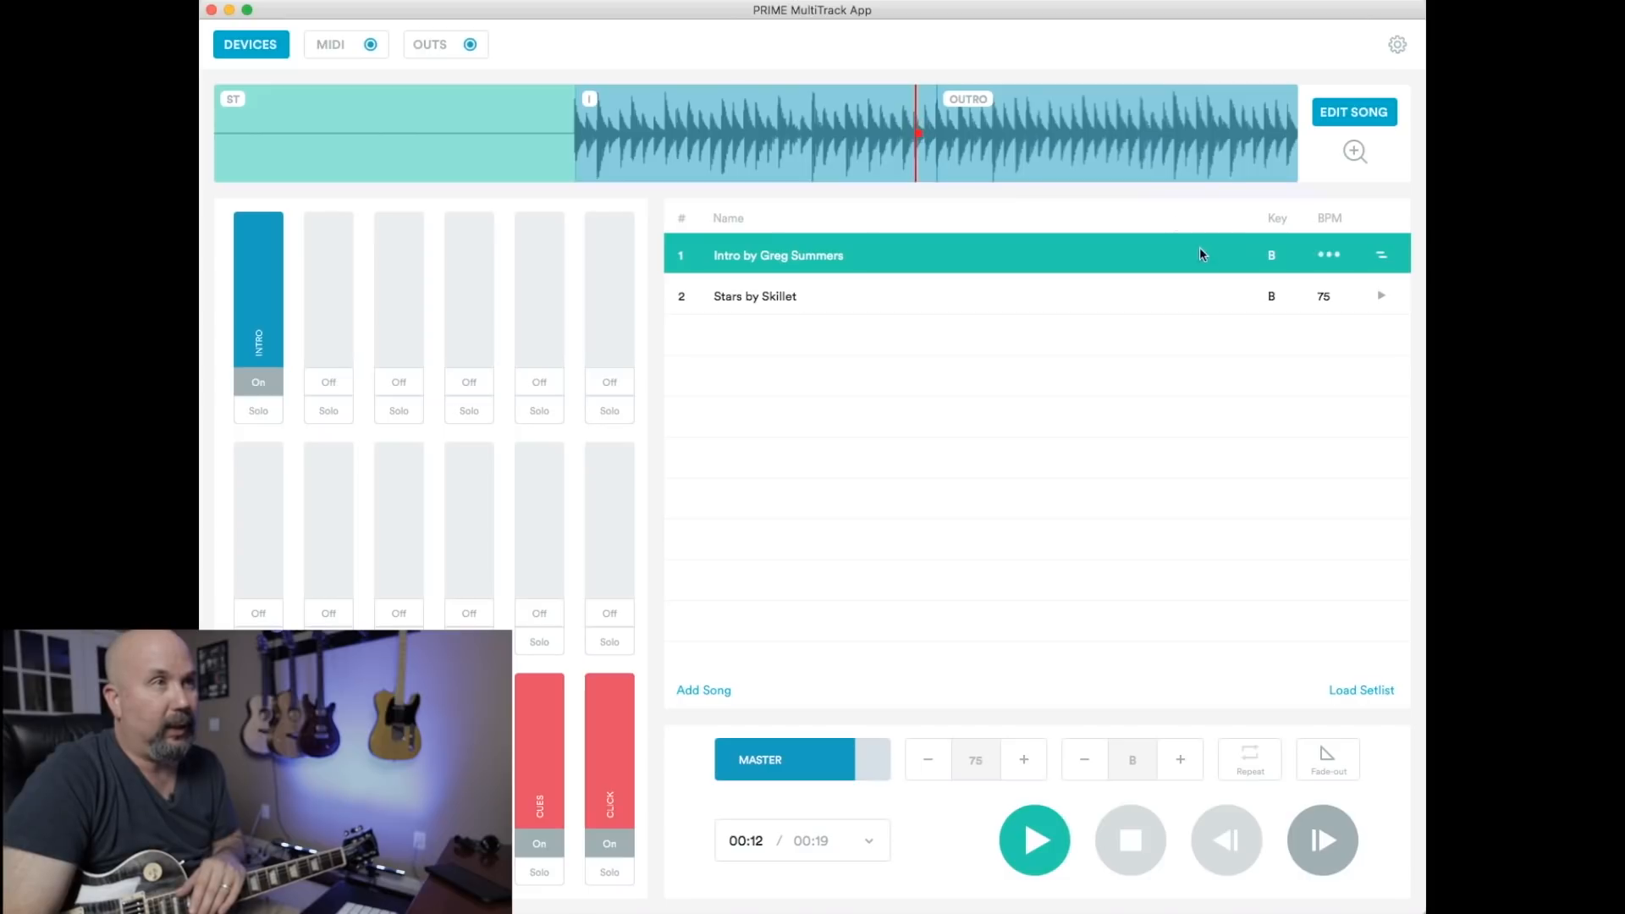
left_click(955, 306)
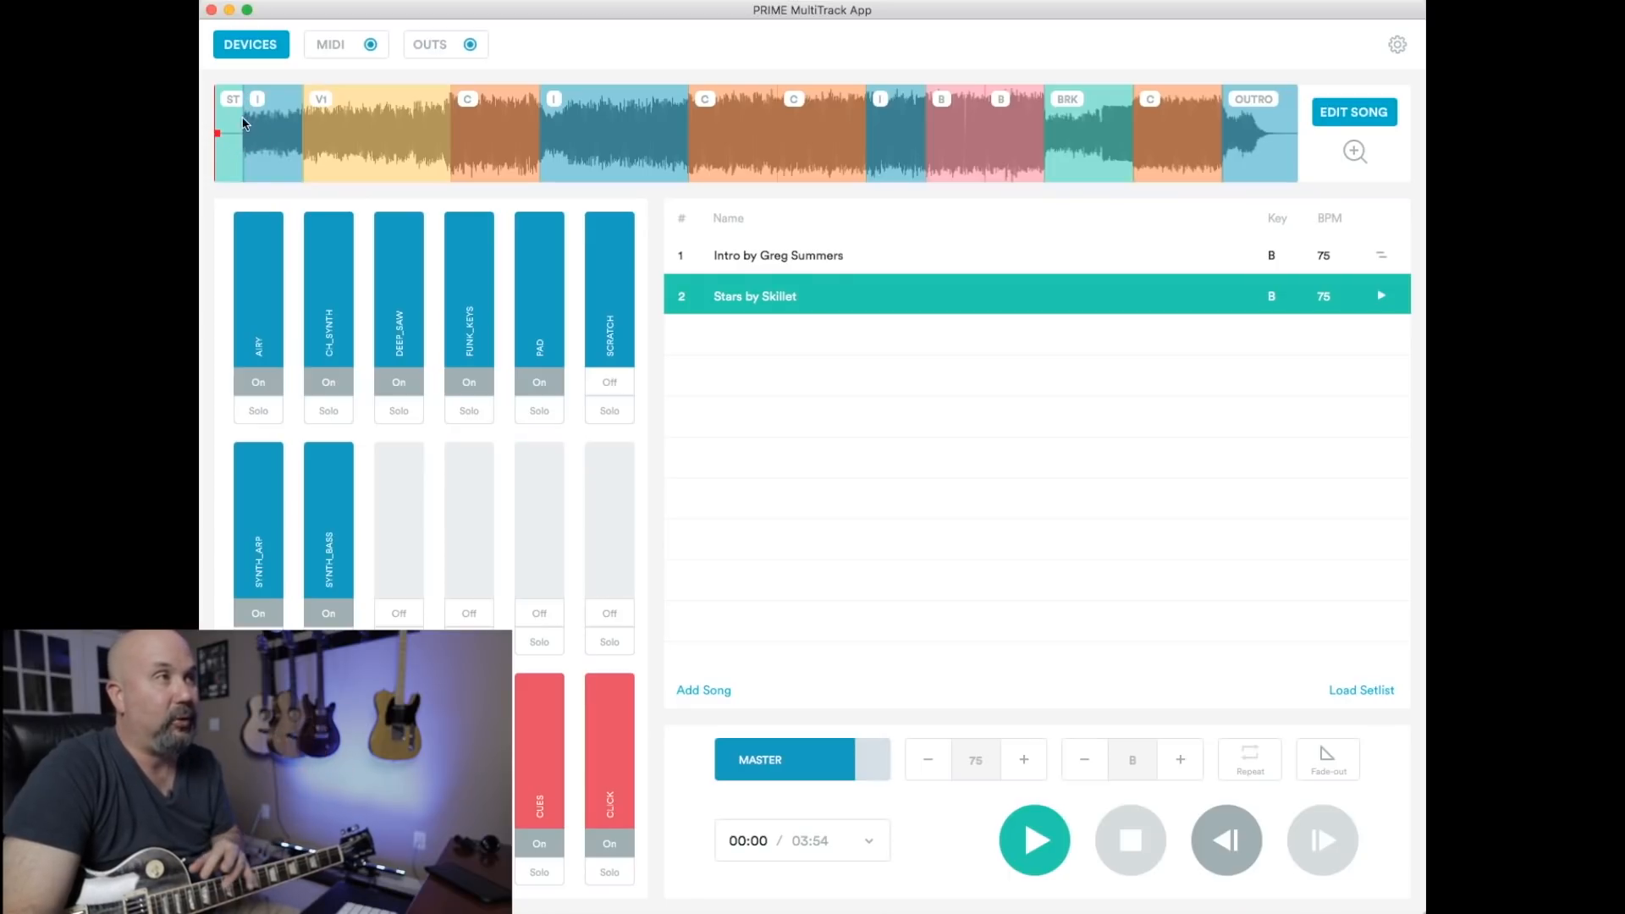
- Play the Intro song, jump to just before its outro to hear the transition into Stars, and stop playback
left_click(842, 261)
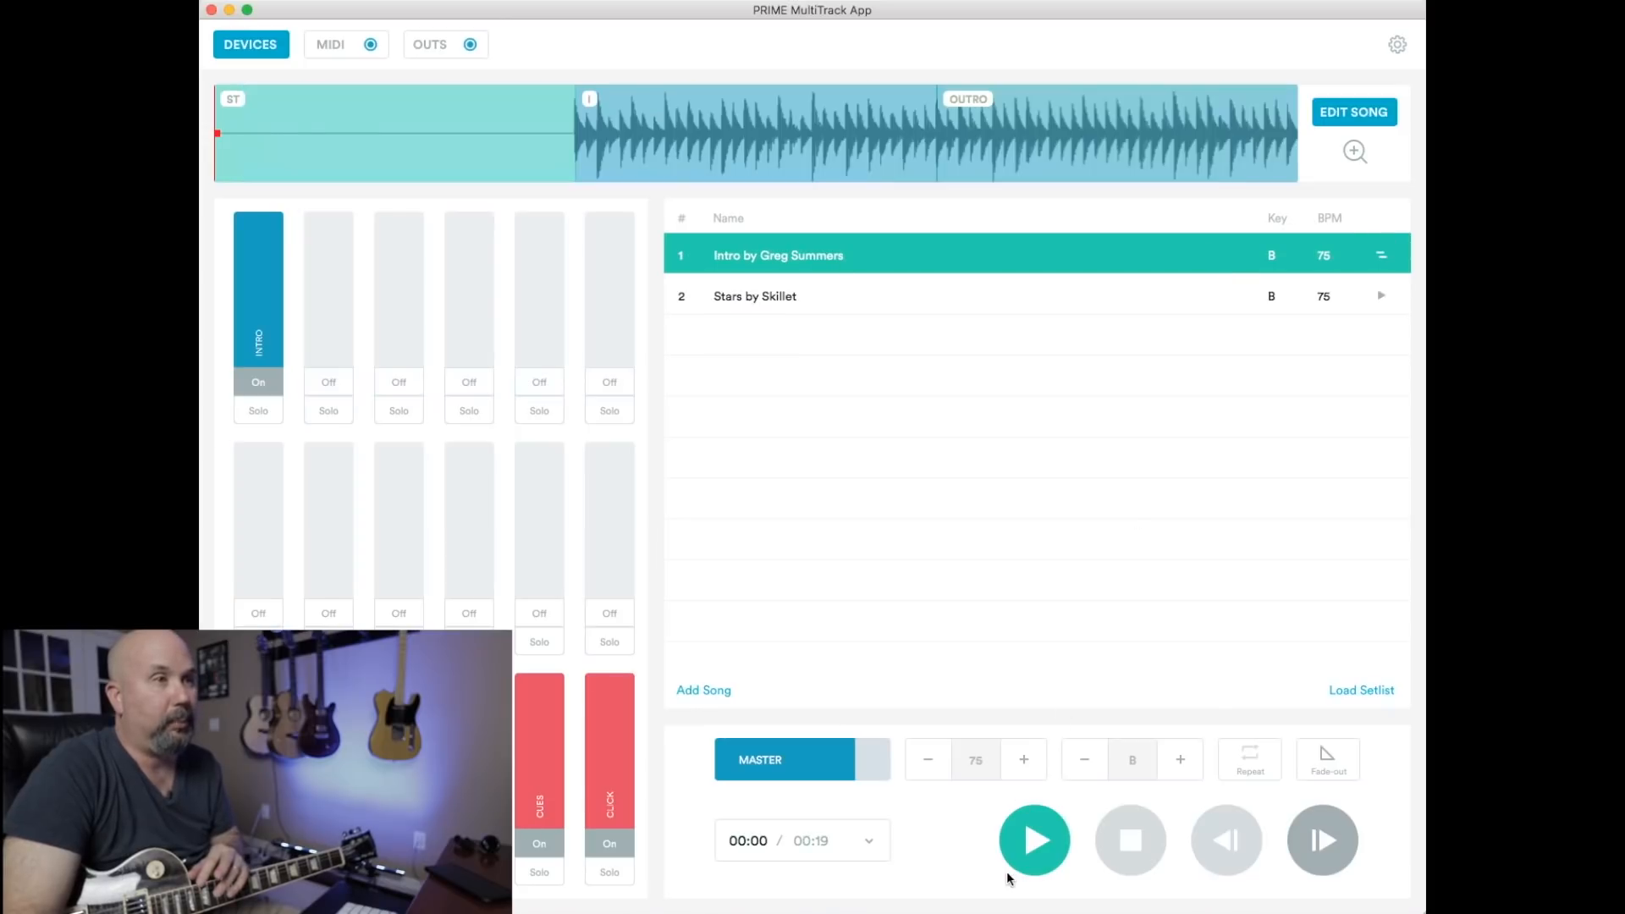
left_click(1033, 839)
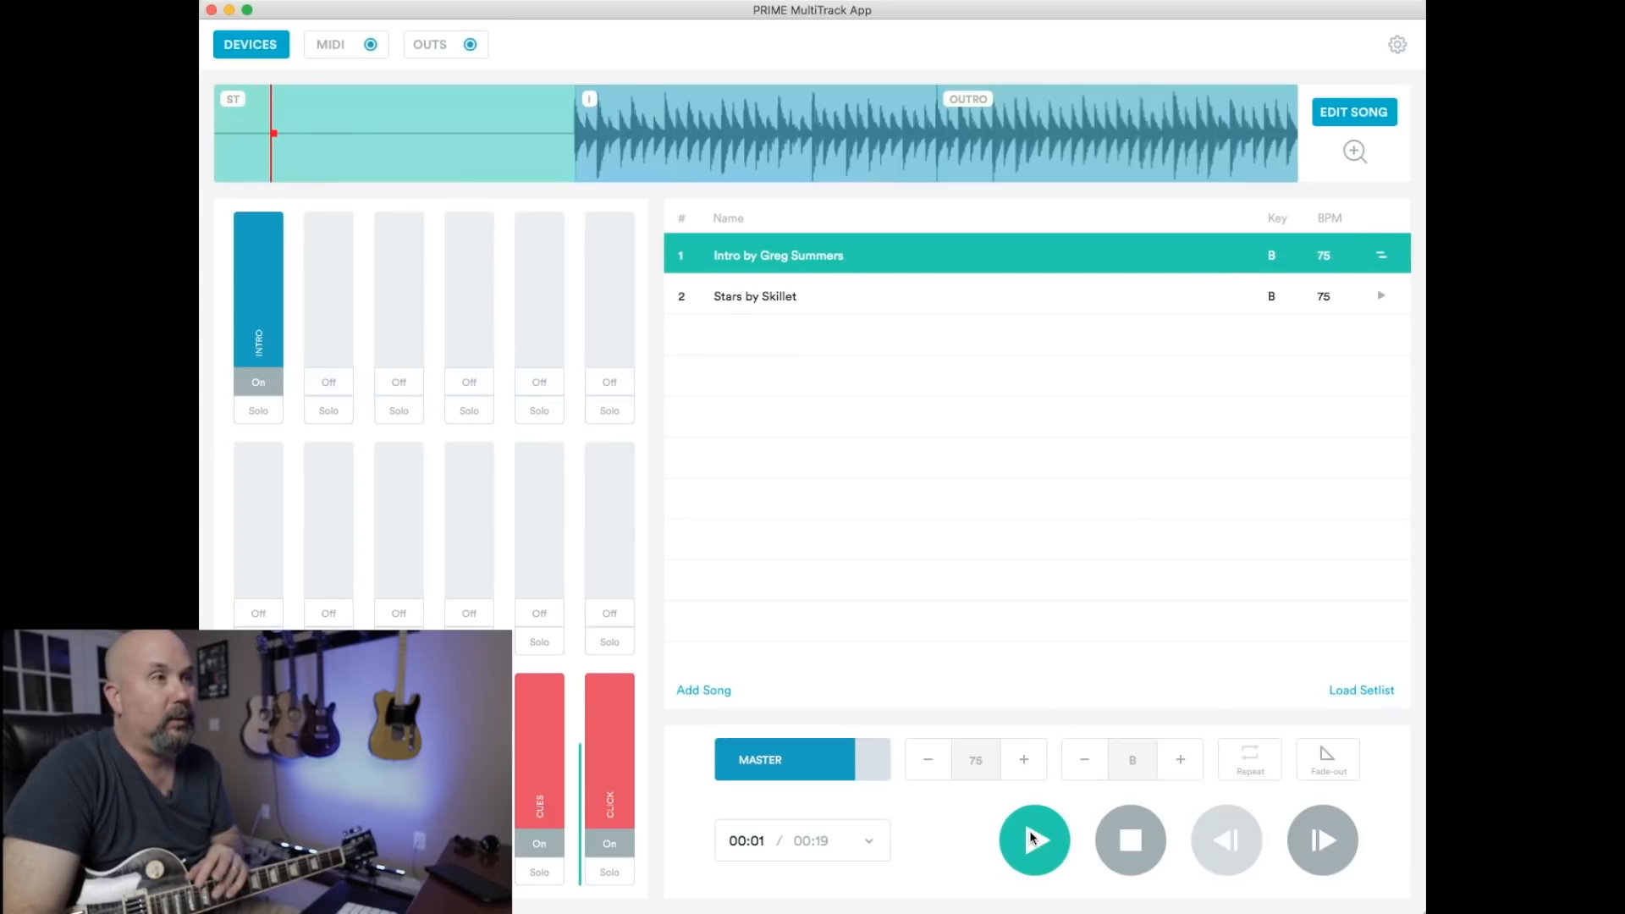
left_click(905, 108)
left_click(1016, 849)
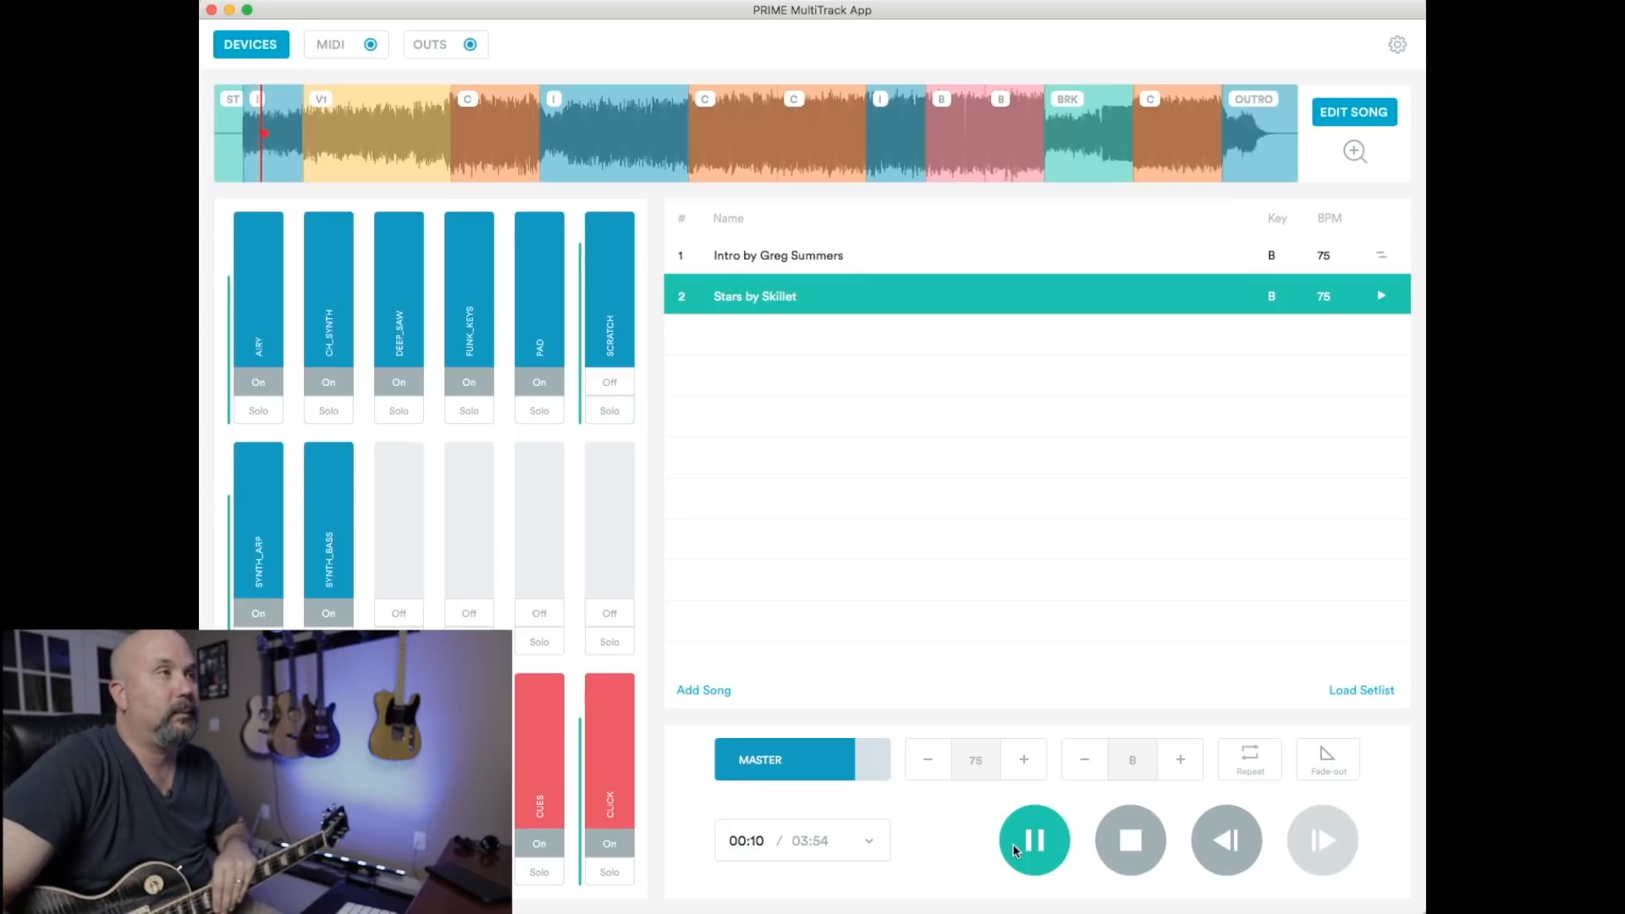
left_click(1147, 850)
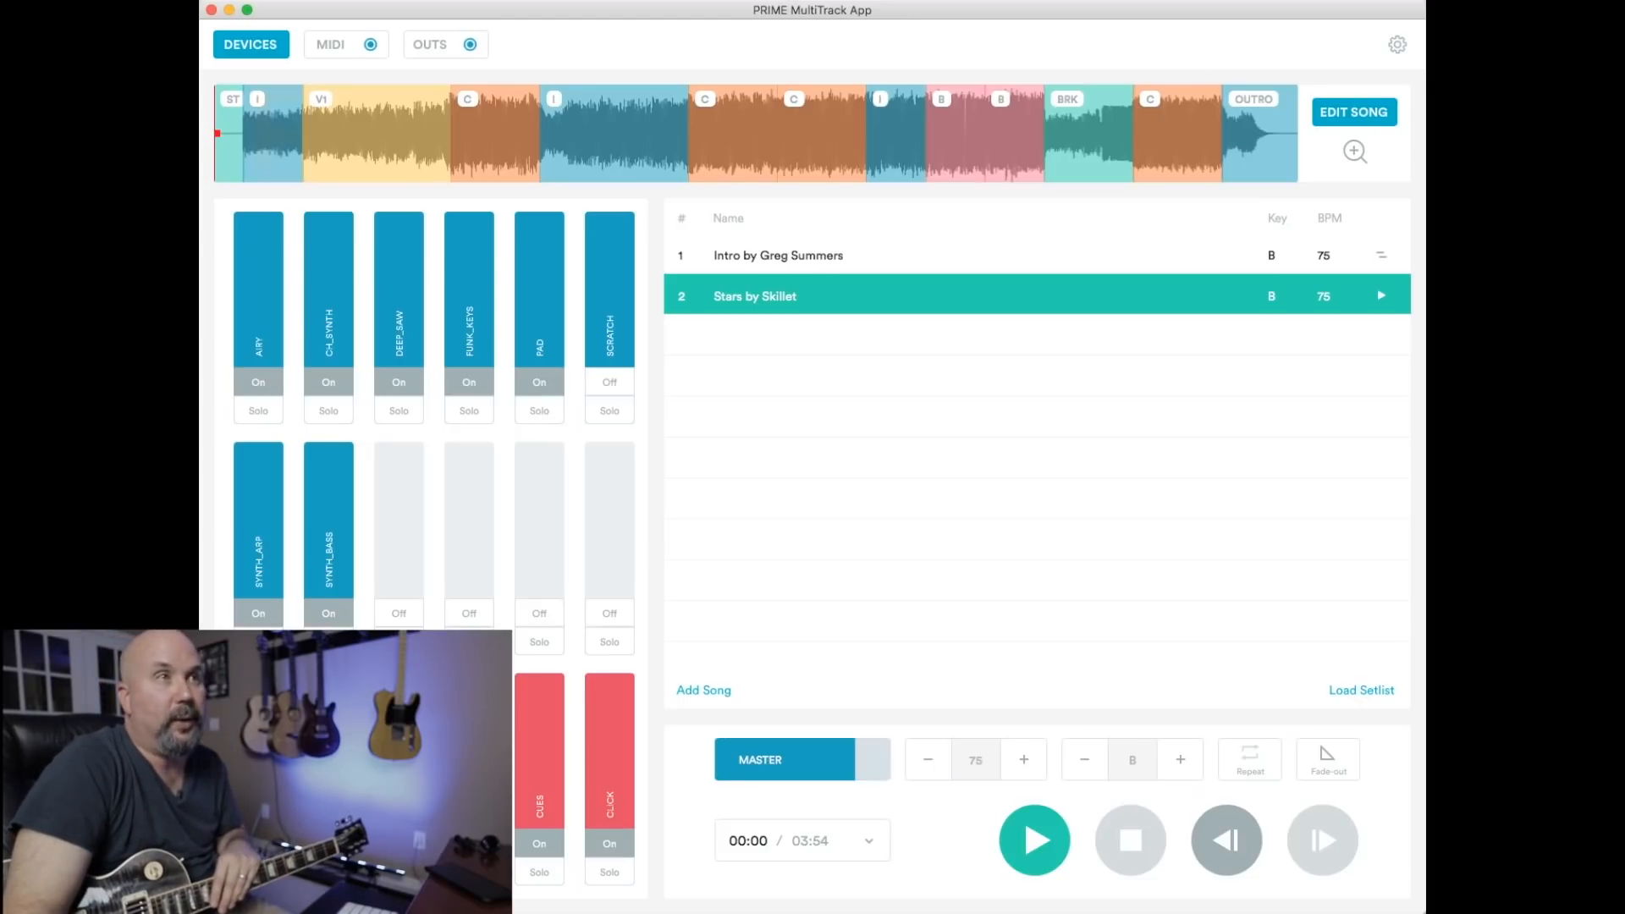
- Set the click subdivision of Stars to x1 and play the first seconds of the song to hear the click
left_click(1397, 45)
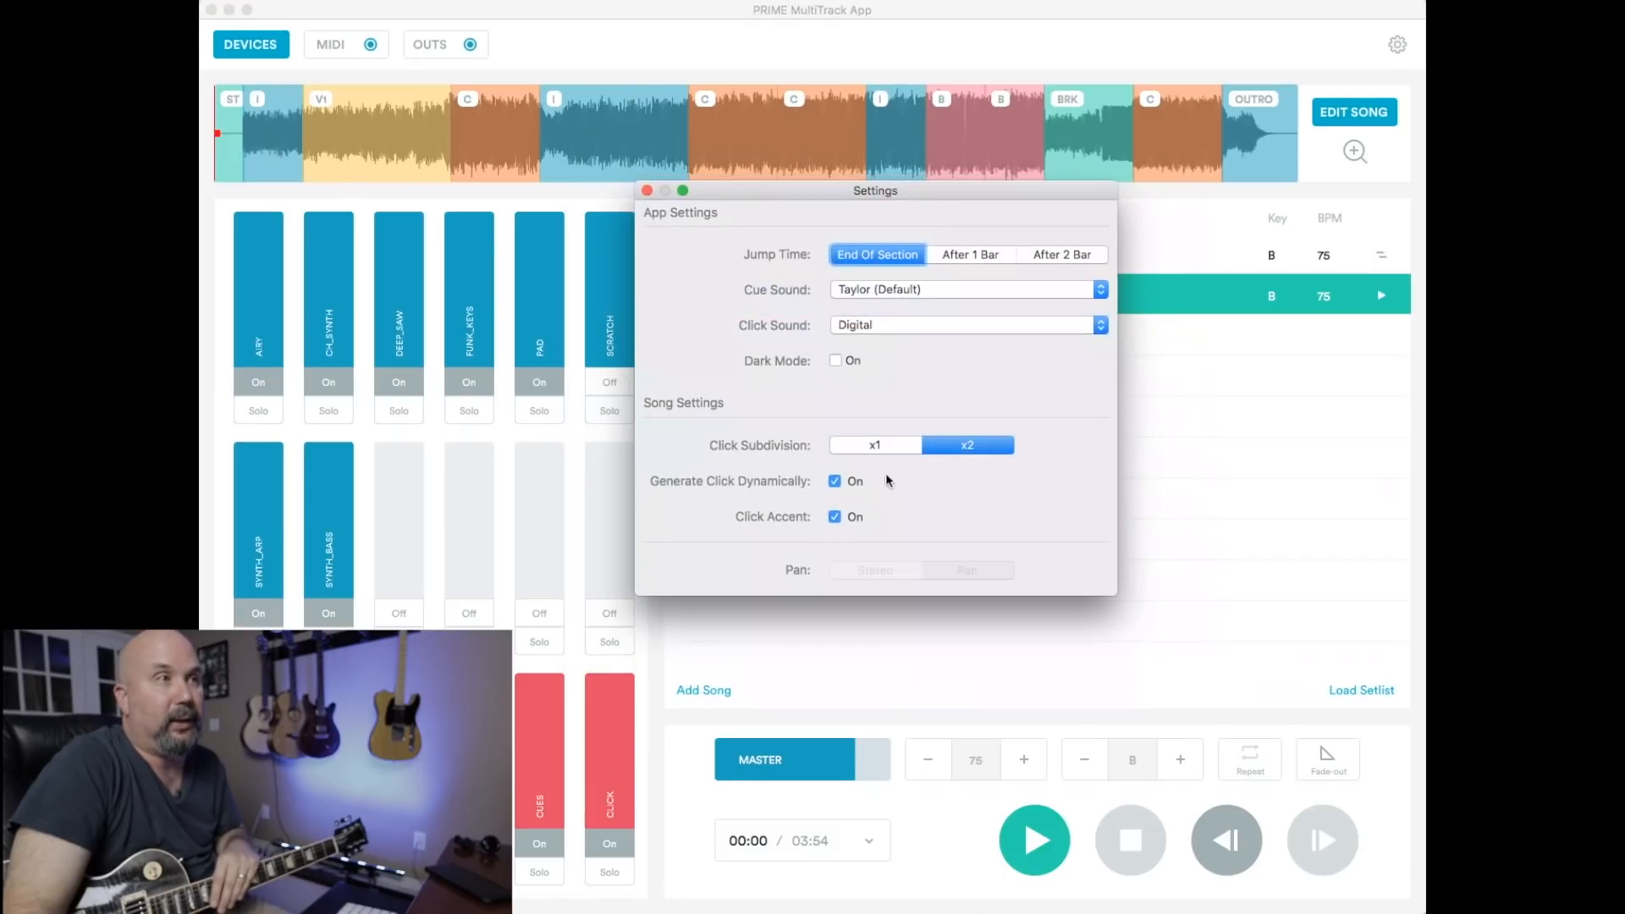
left_click(899, 445)
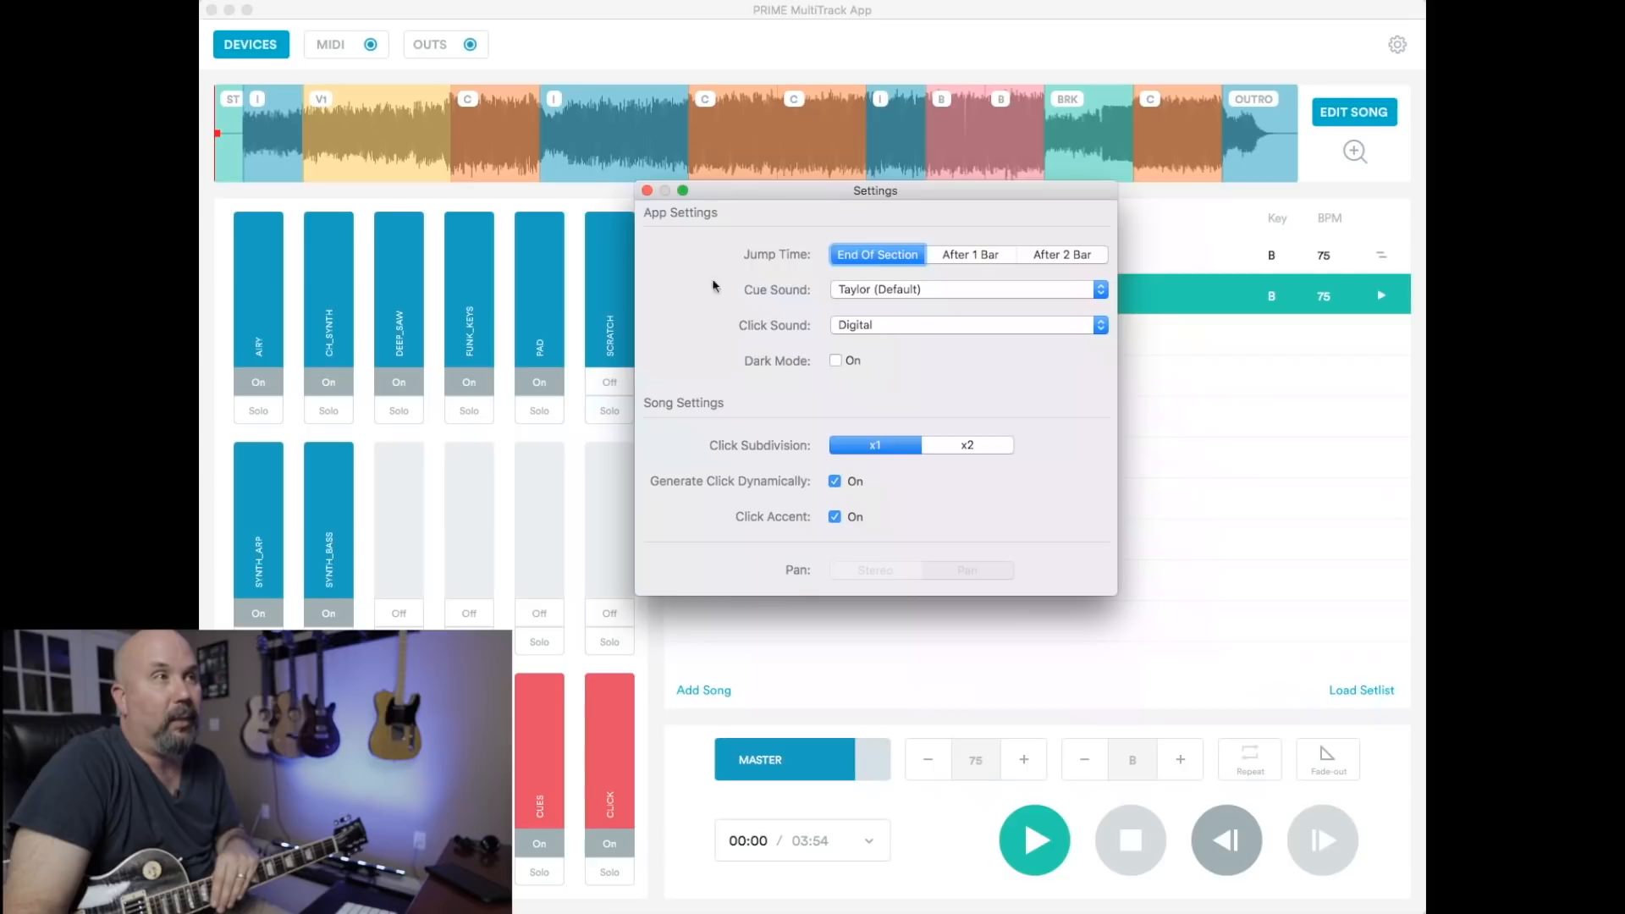
left_click(646, 189)
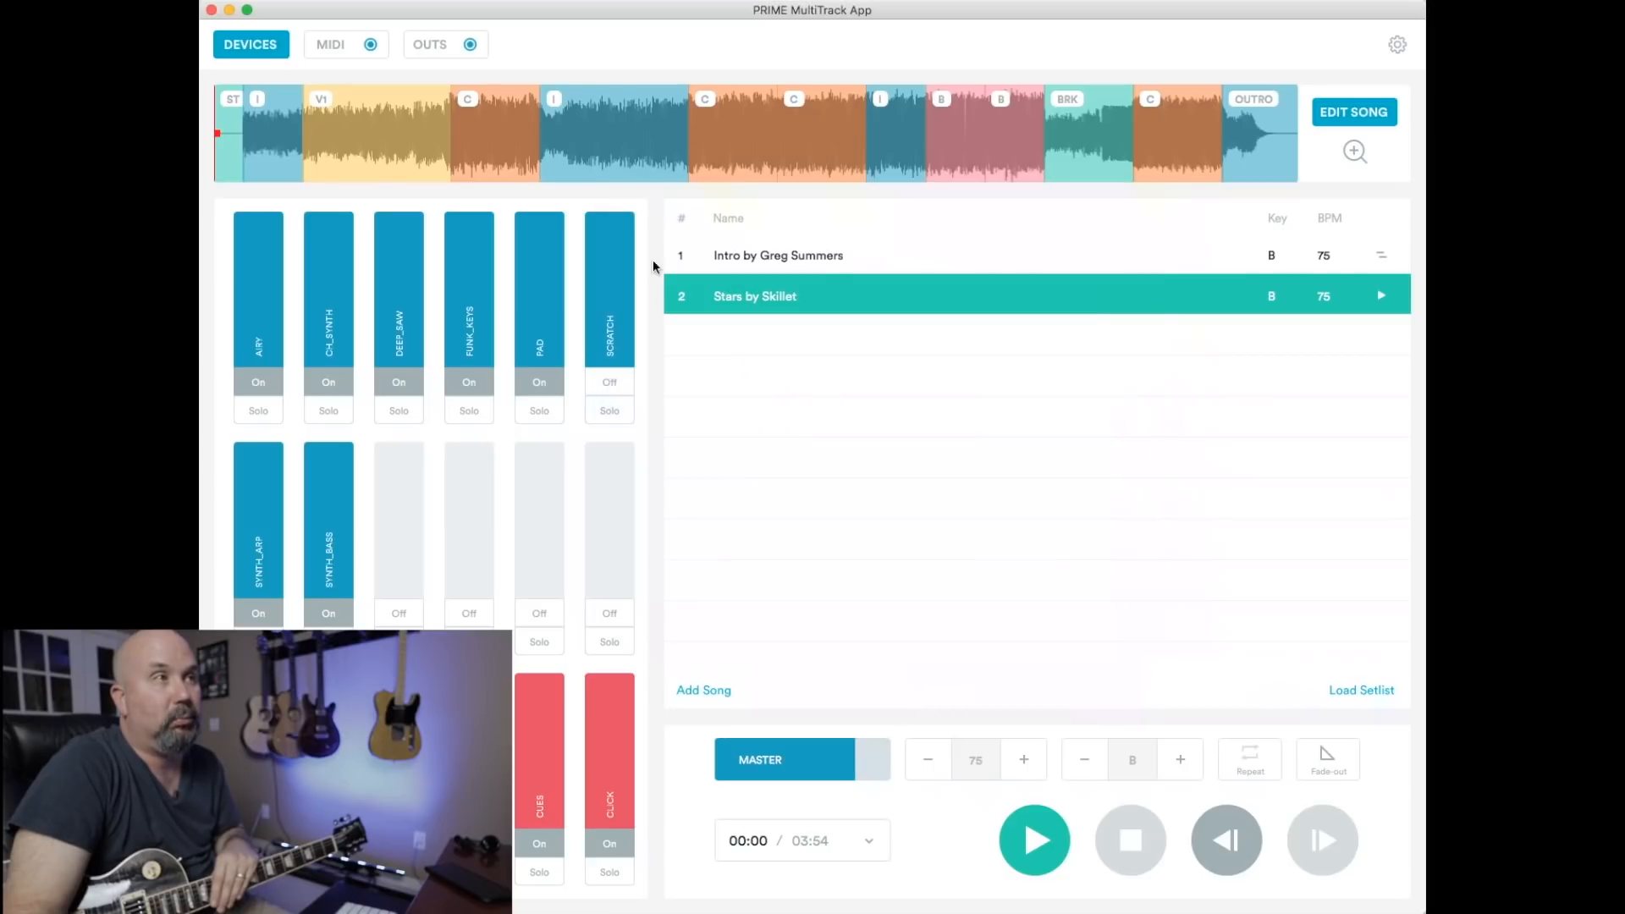
left_click(1032, 855)
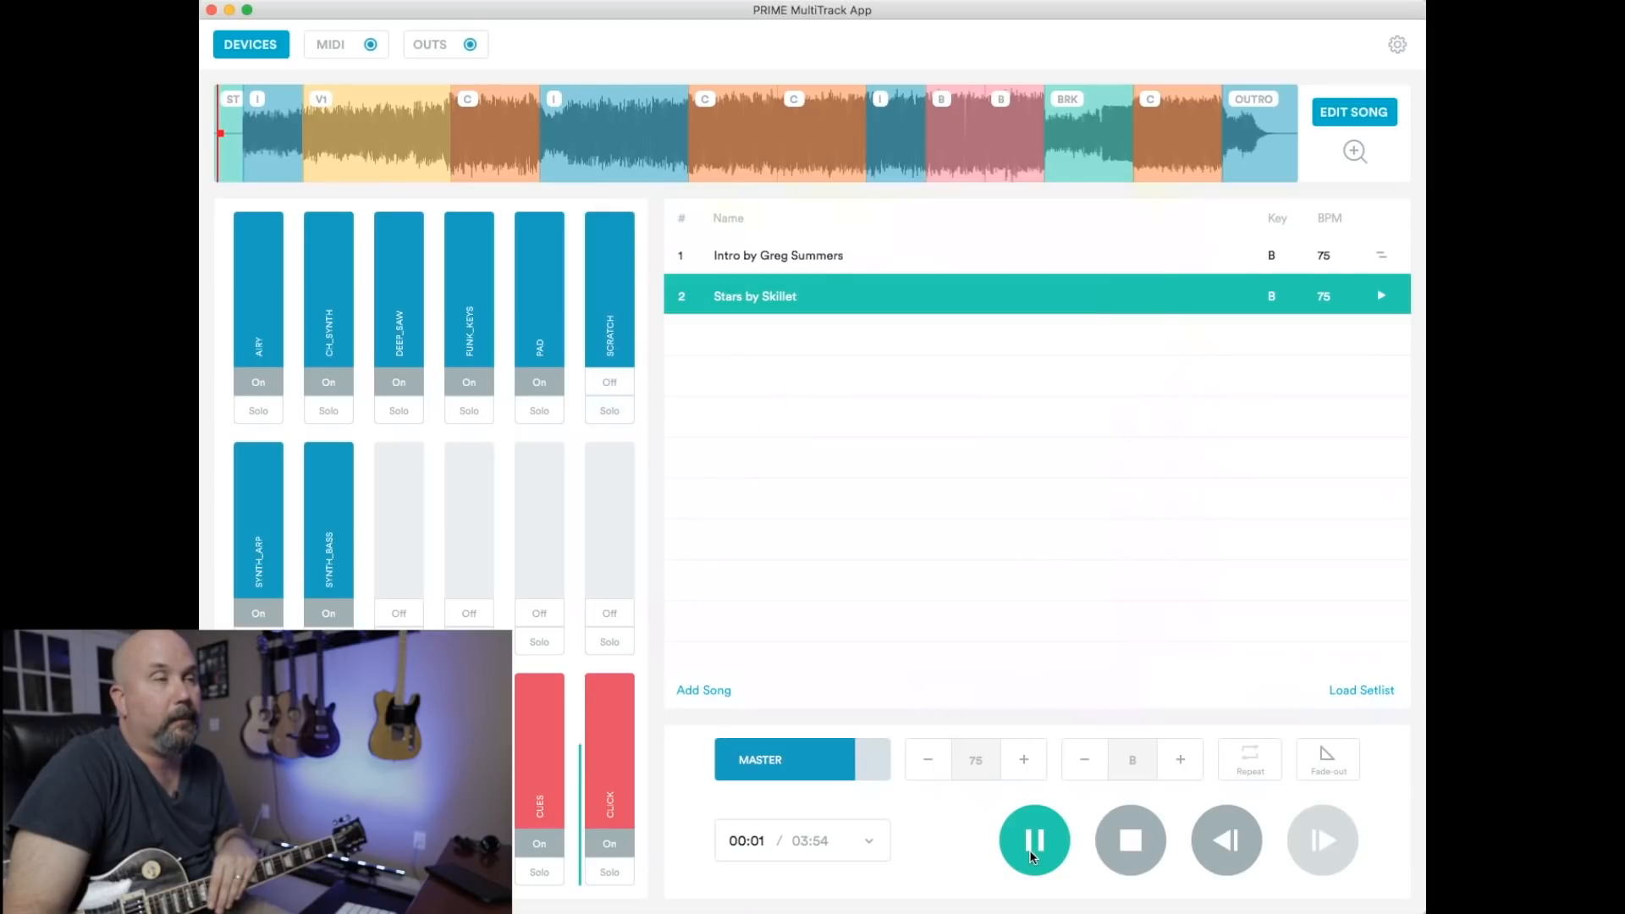
left_click(1032, 855)
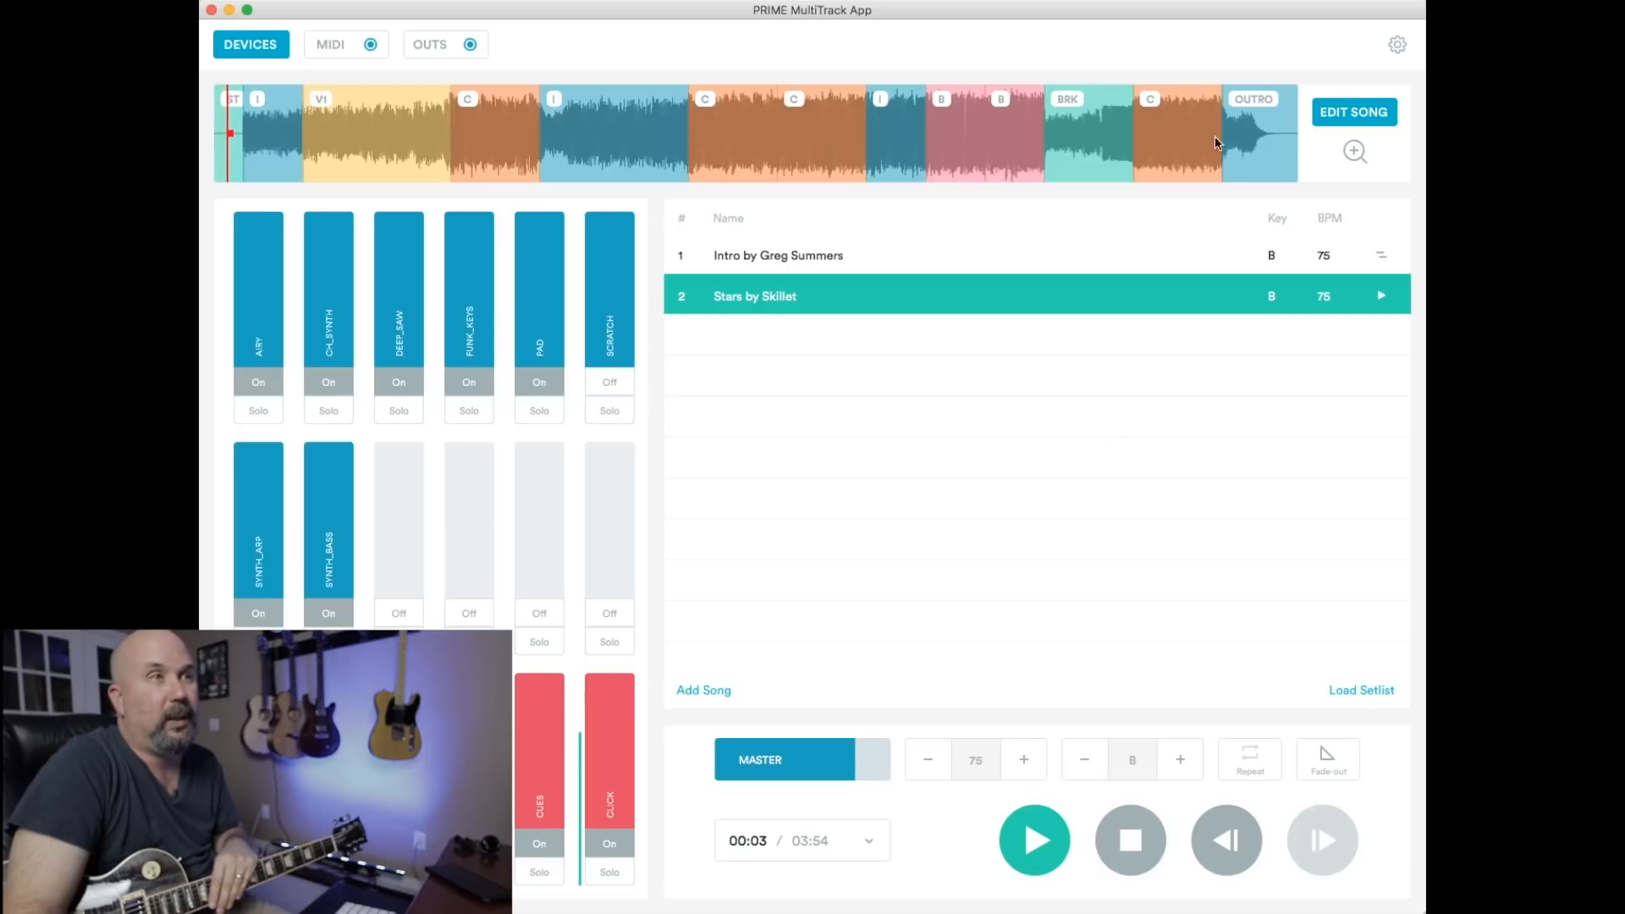
- Set the click subdivision to x2 and the click sound to Default
left_click(1396, 47)
left_click(966, 446)
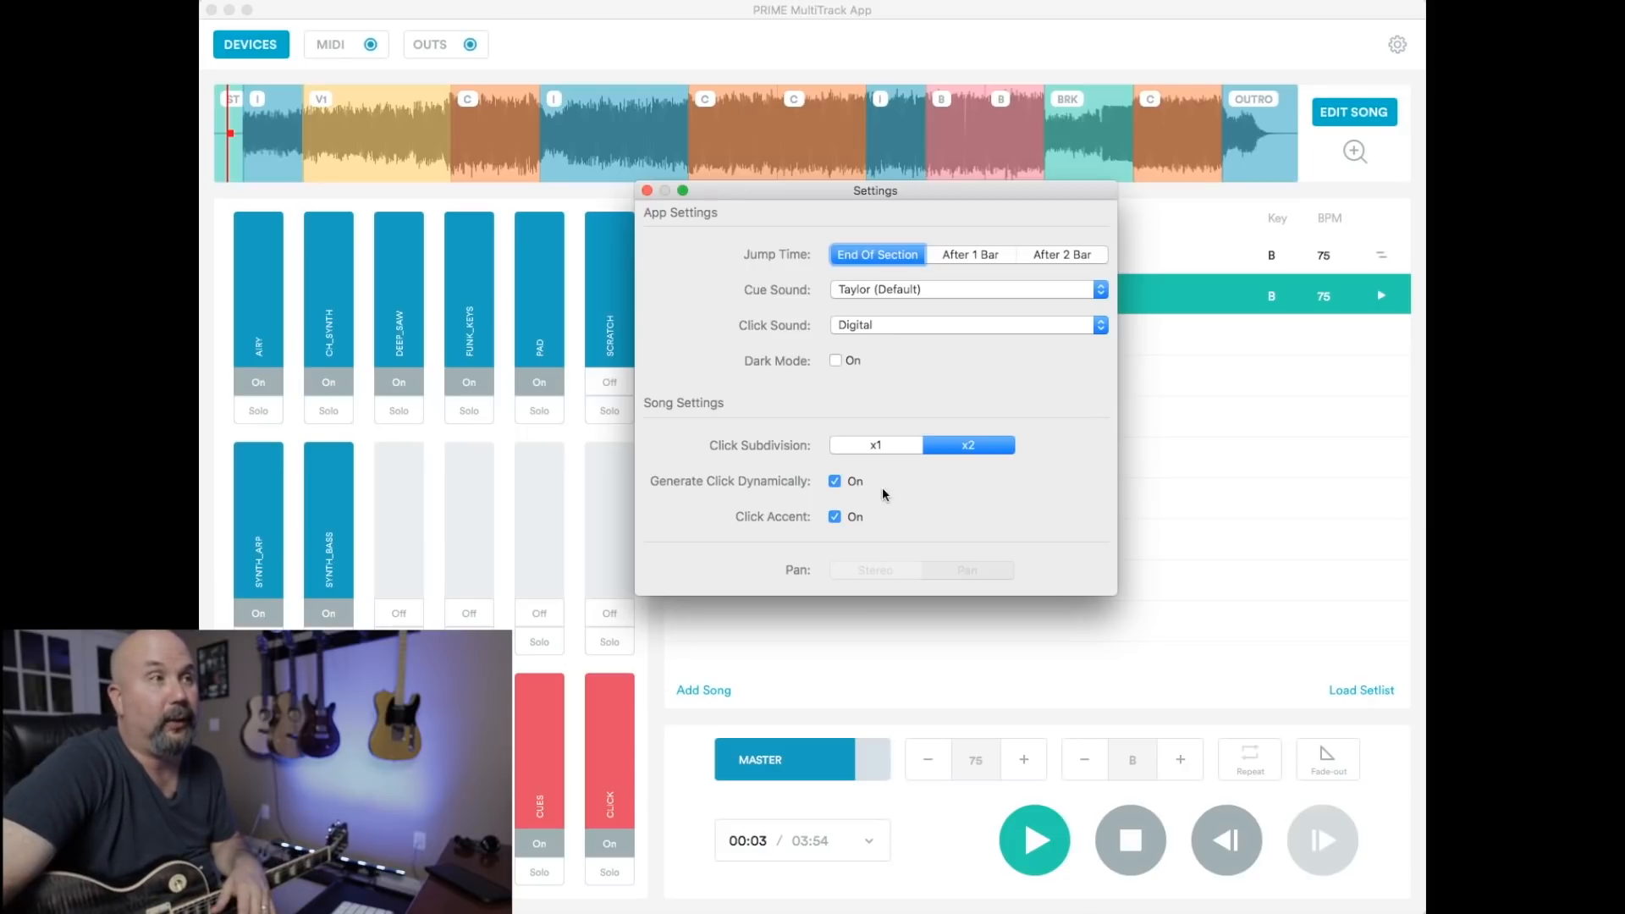
left_click(913, 326)
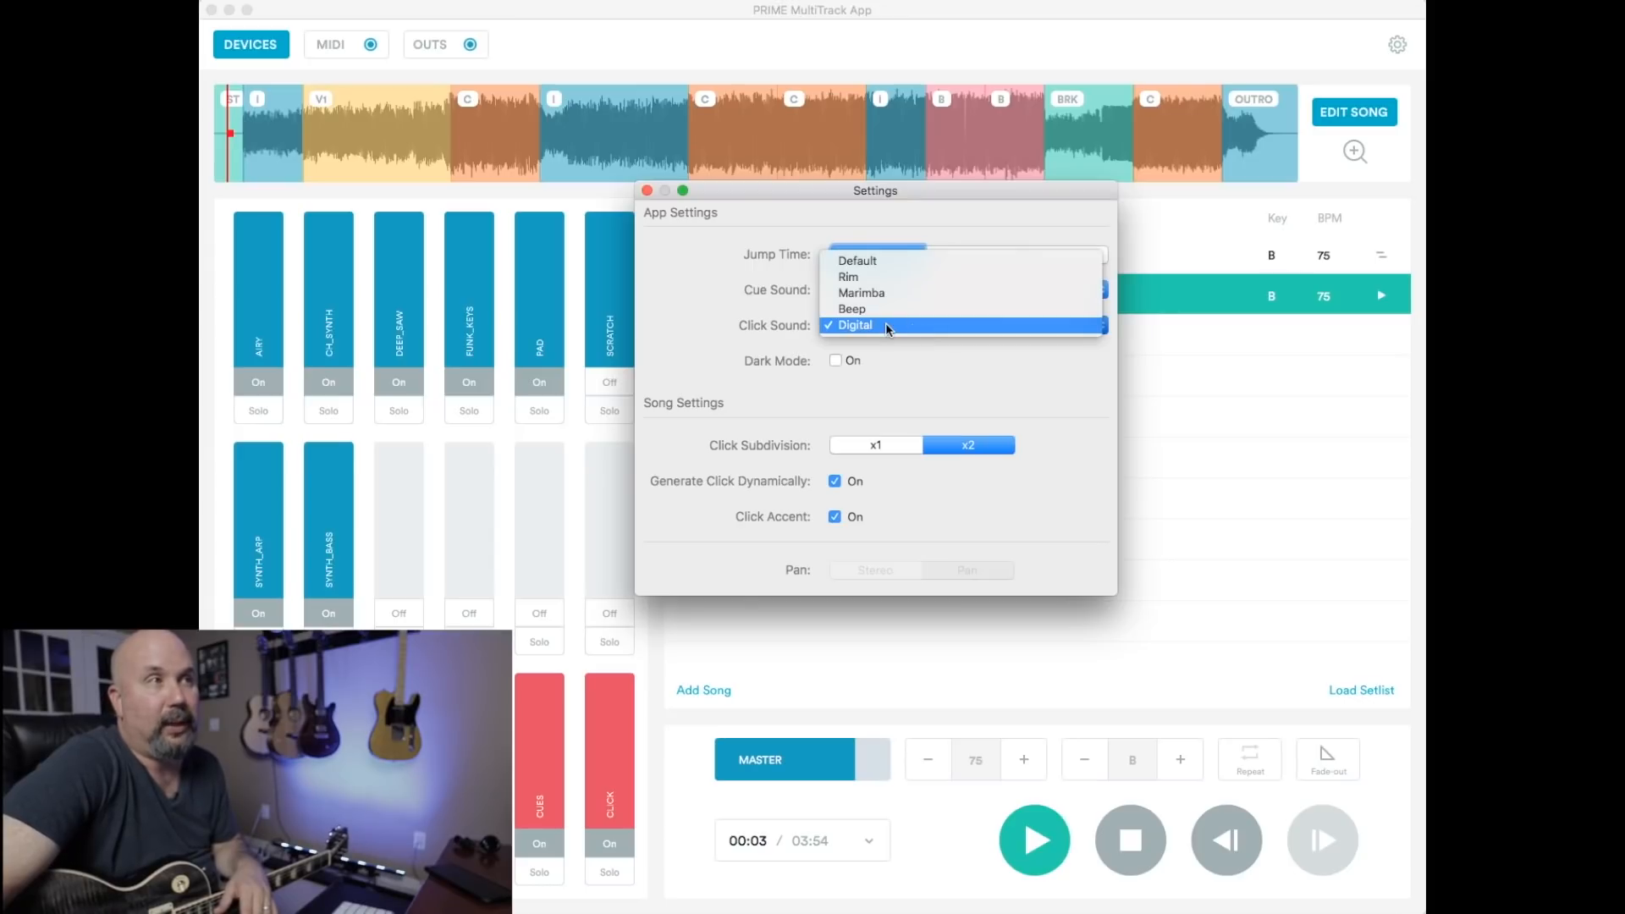
left_click(885, 325)
left_click(885, 324)
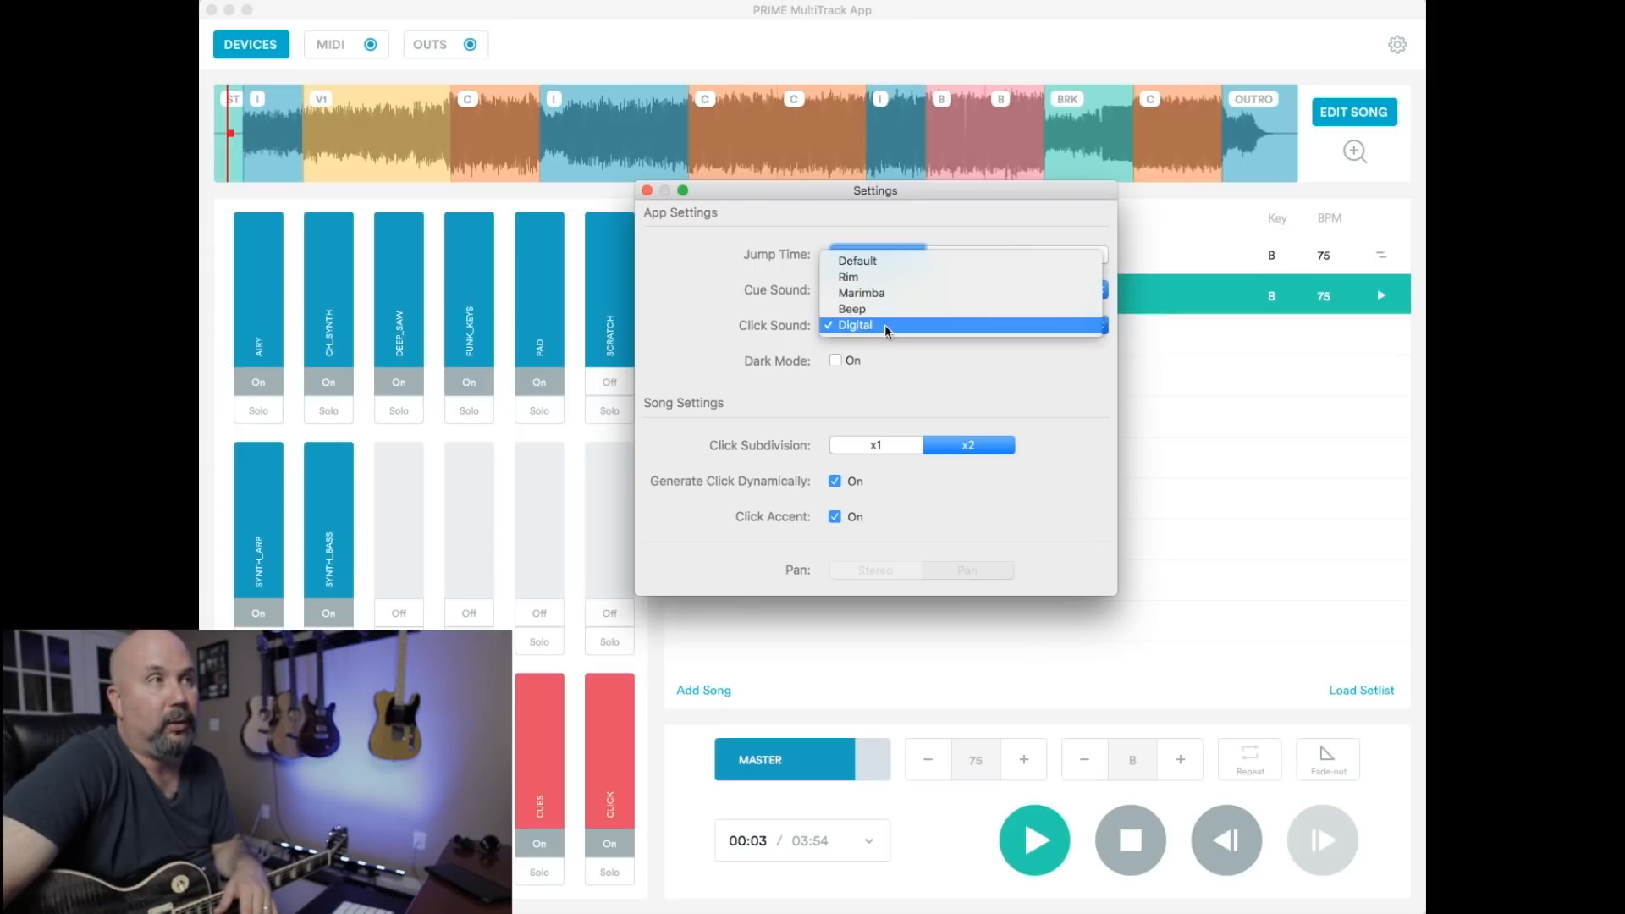
left_click(882, 258)
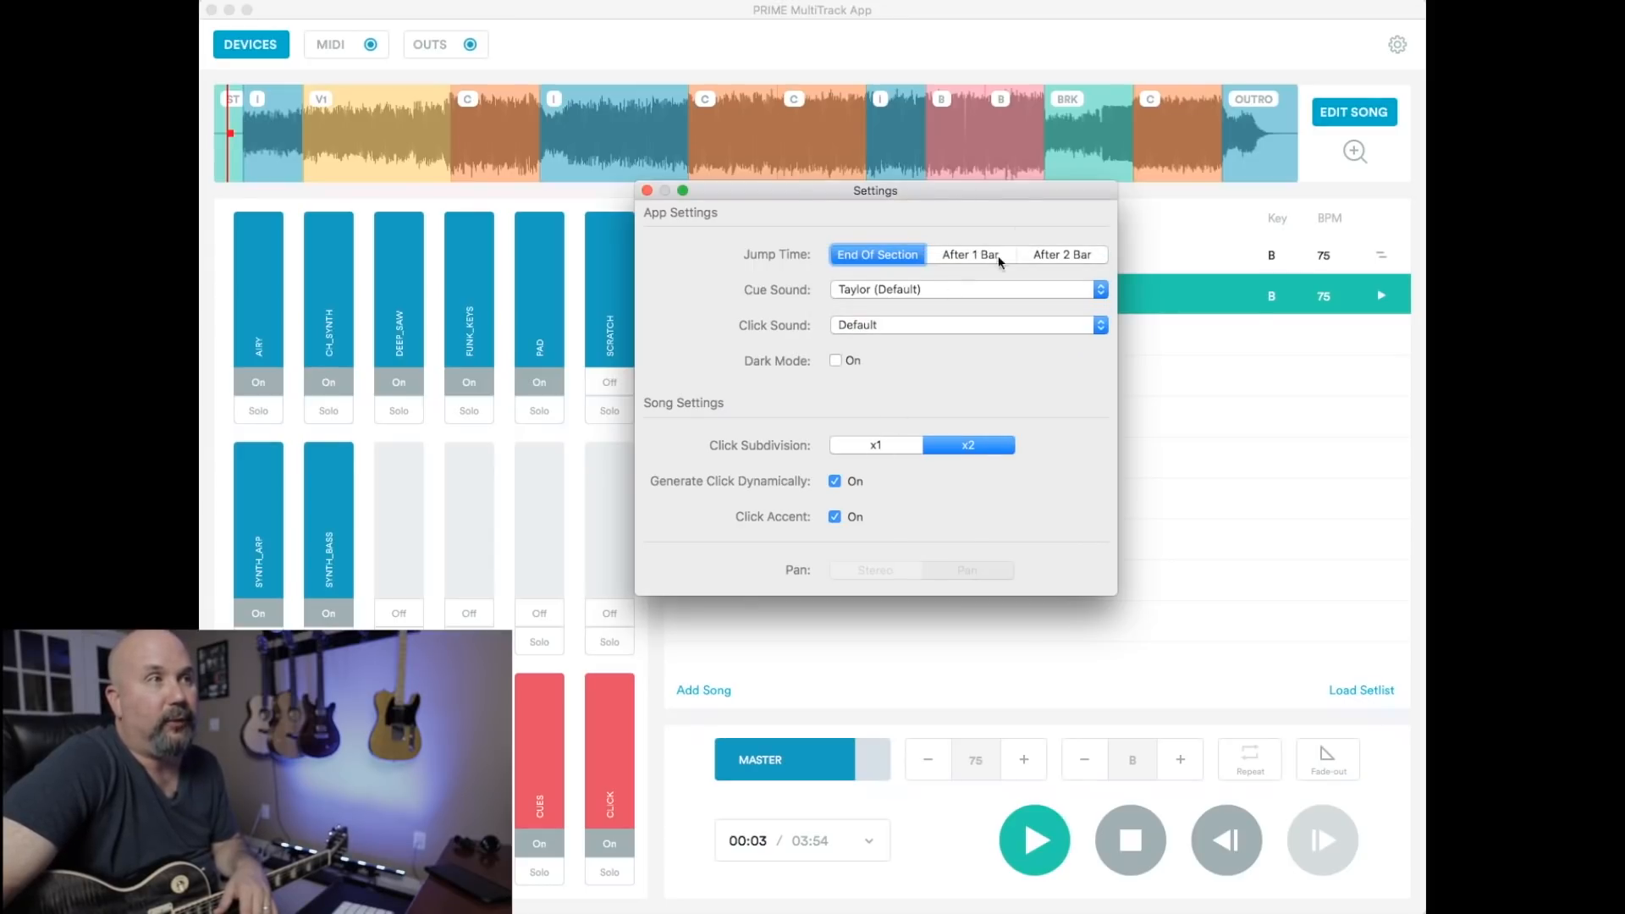
- Close the settings, play Stars briefly to hear the selected click sound, and stop playback
left_click(645, 191)
left_click(1052, 839)
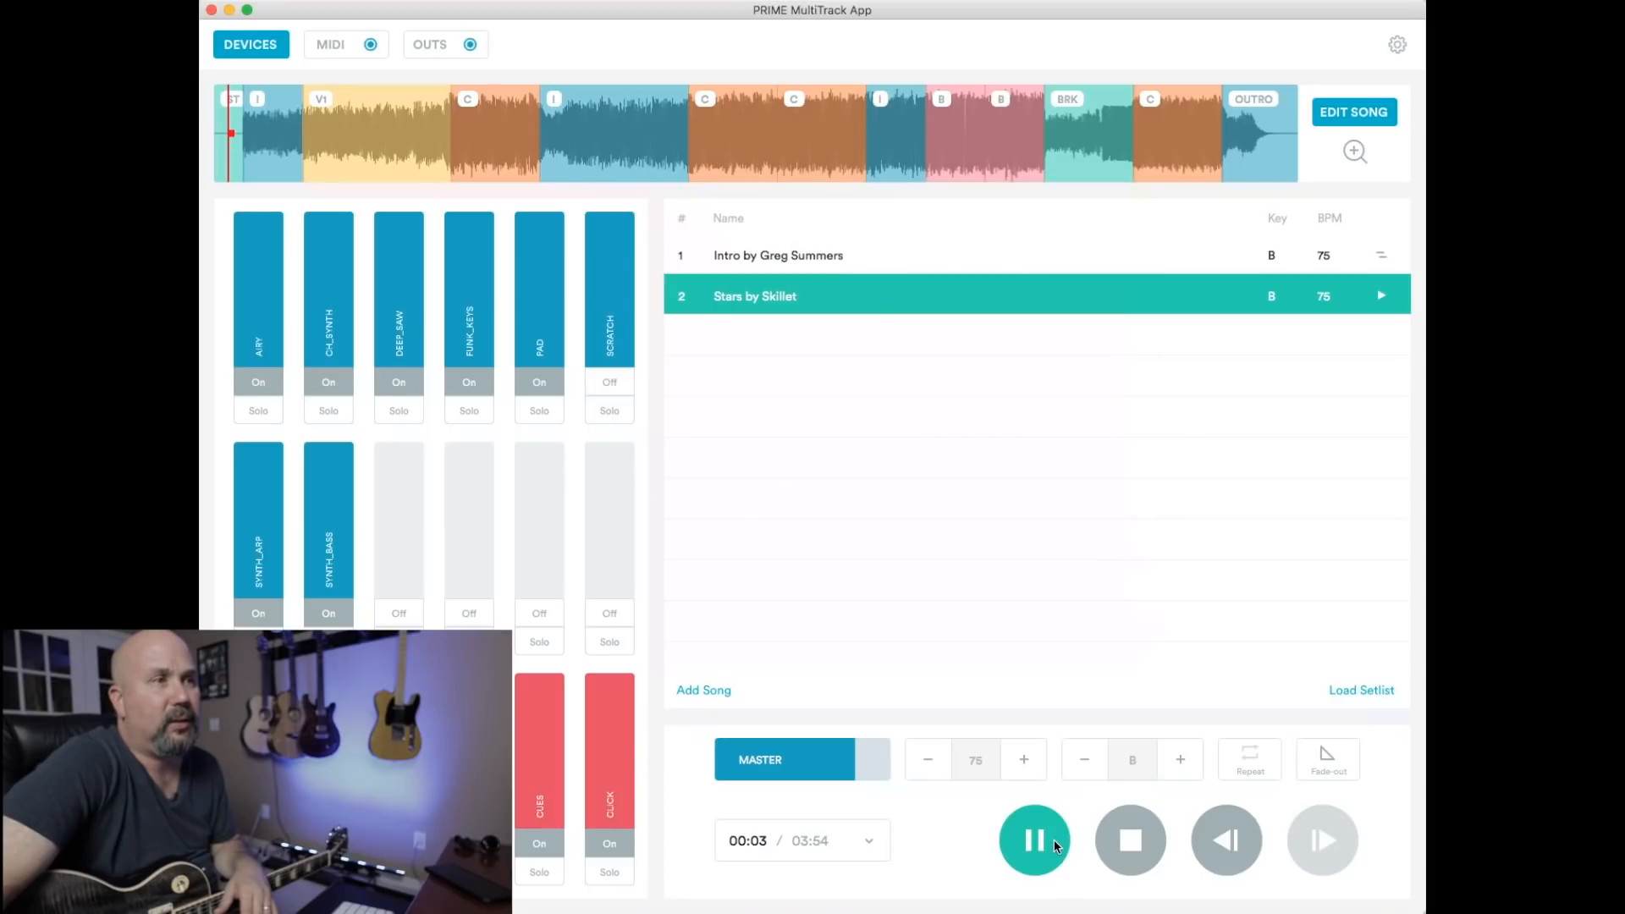
left_click(1131, 848)
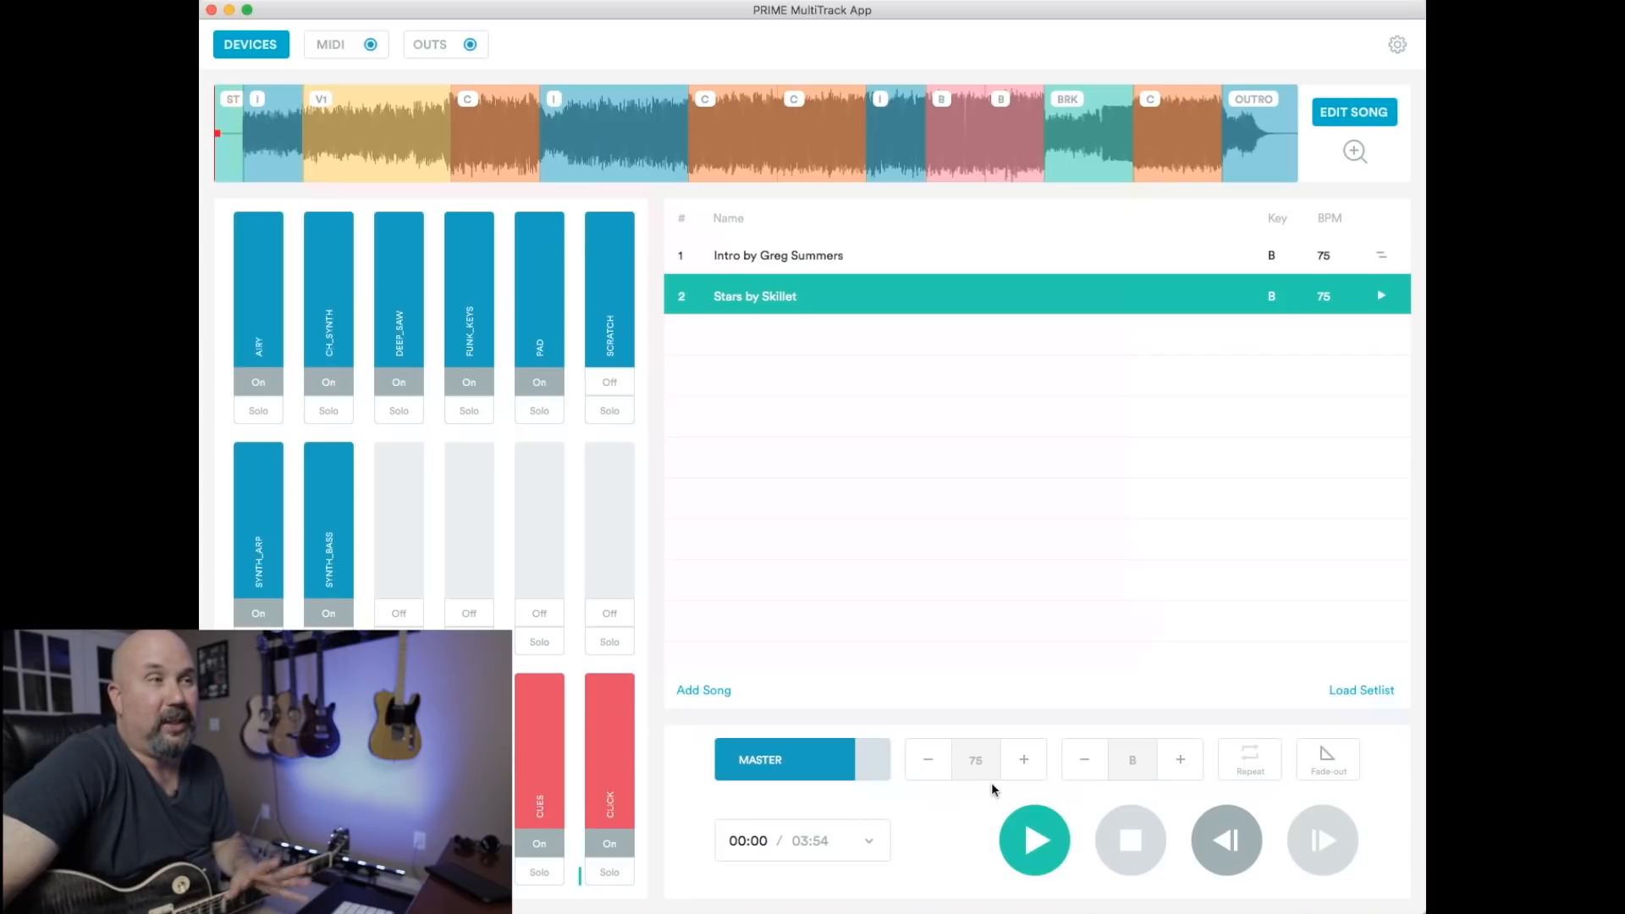
- Set the click sound to Digital and keep Taylor (Default) as the cue sound, then close the settings
left_click(1398, 44)
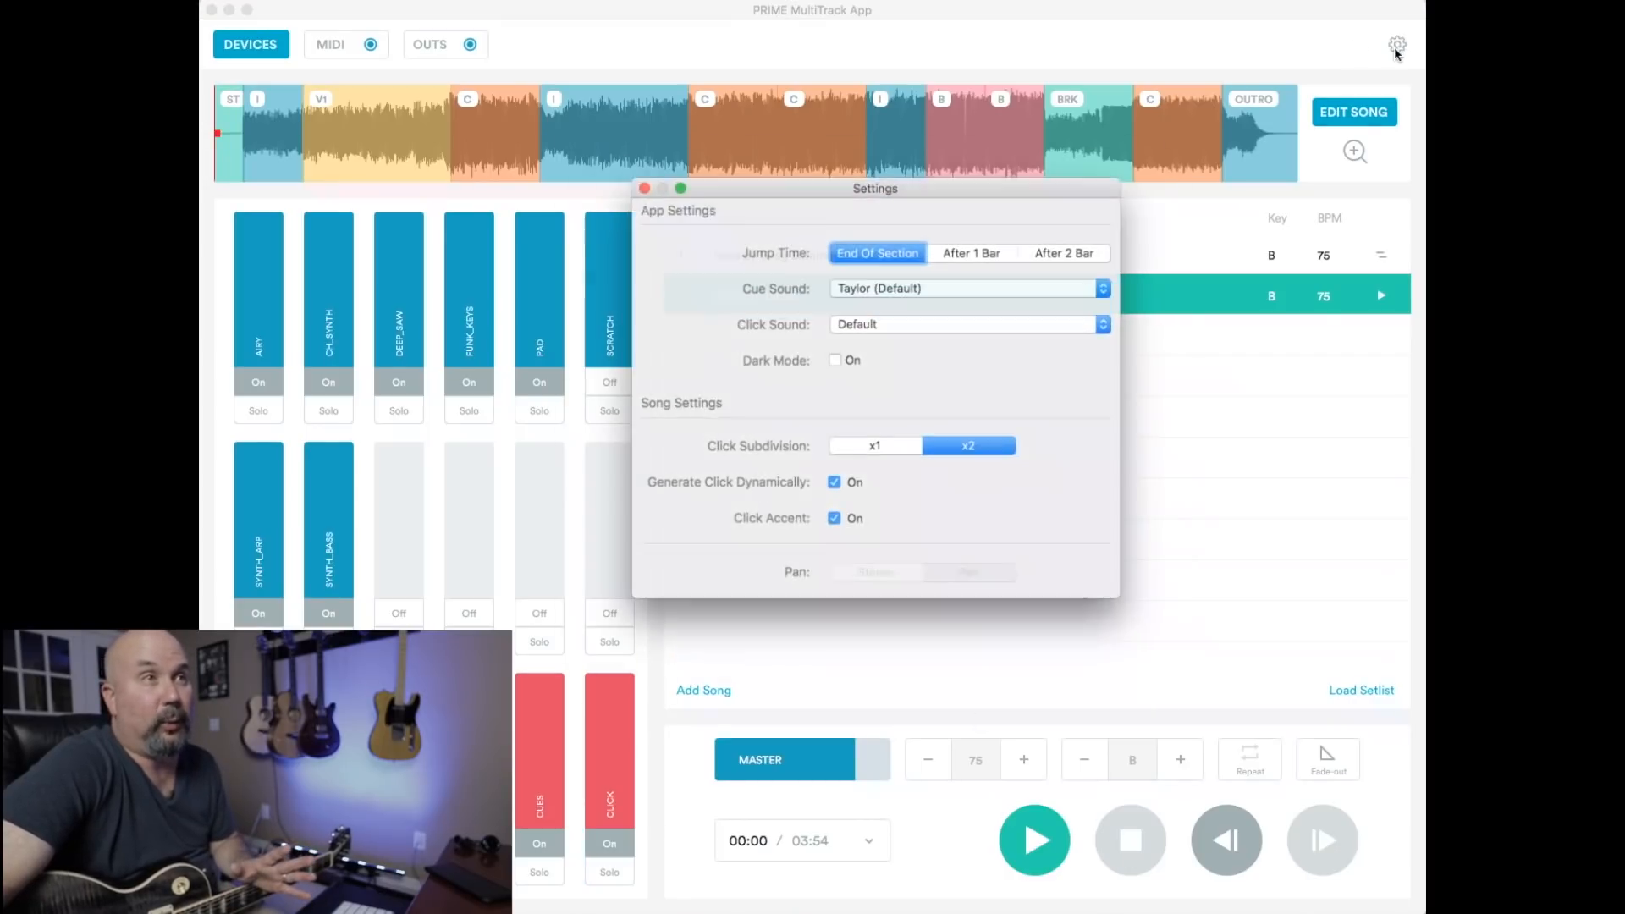
left_click(932, 325)
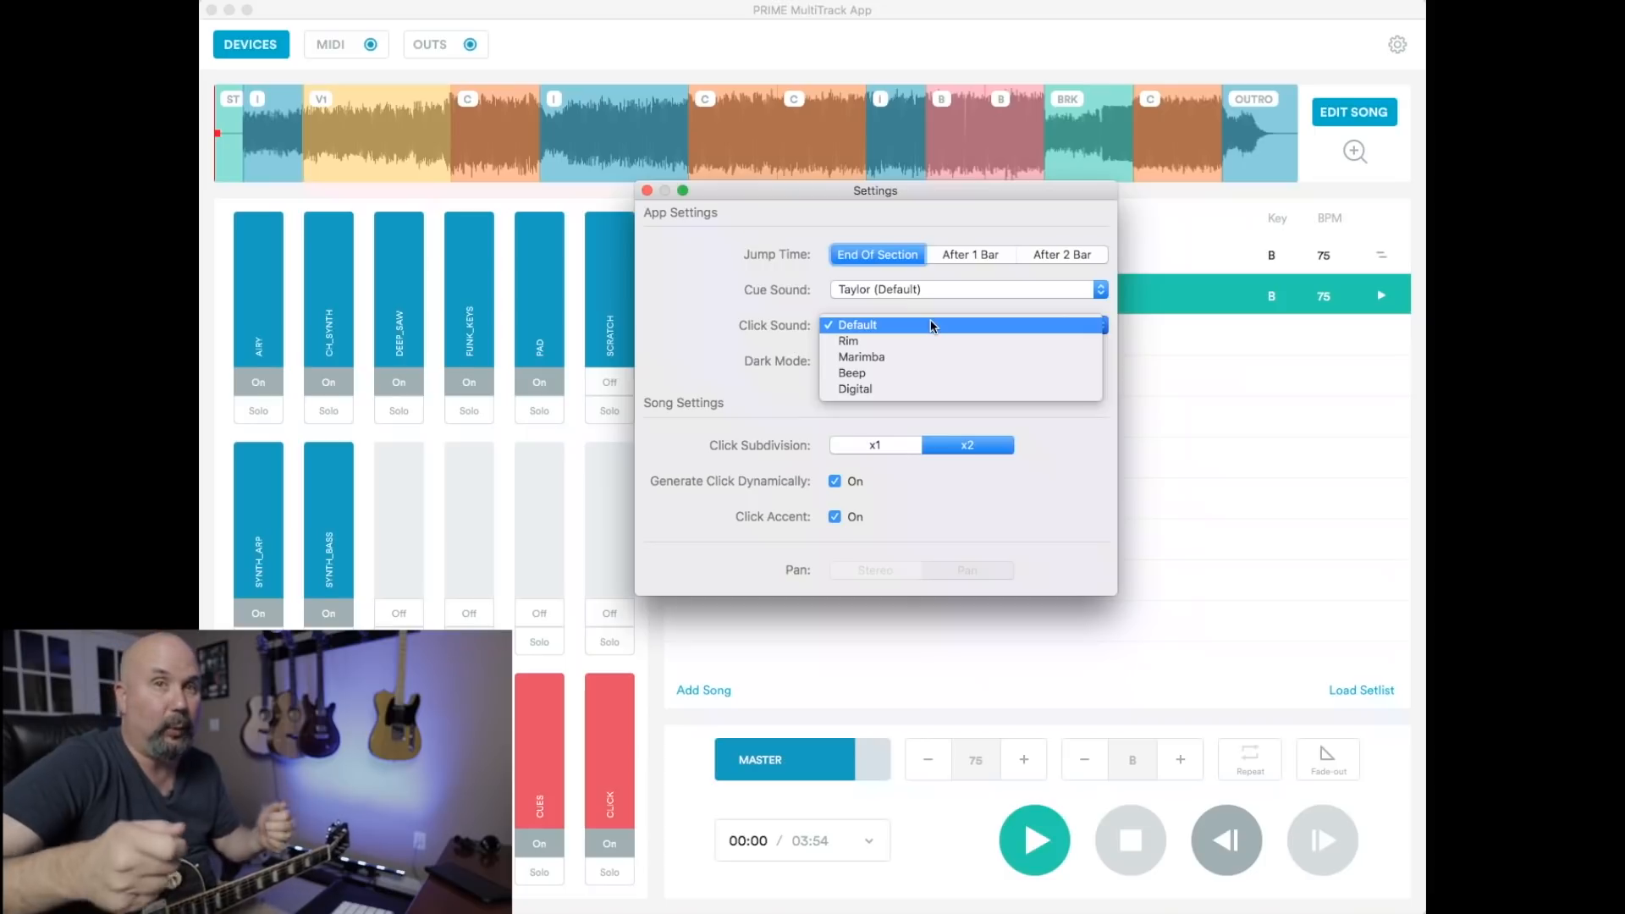
left_click(850, 385)
left_click(910, 290)
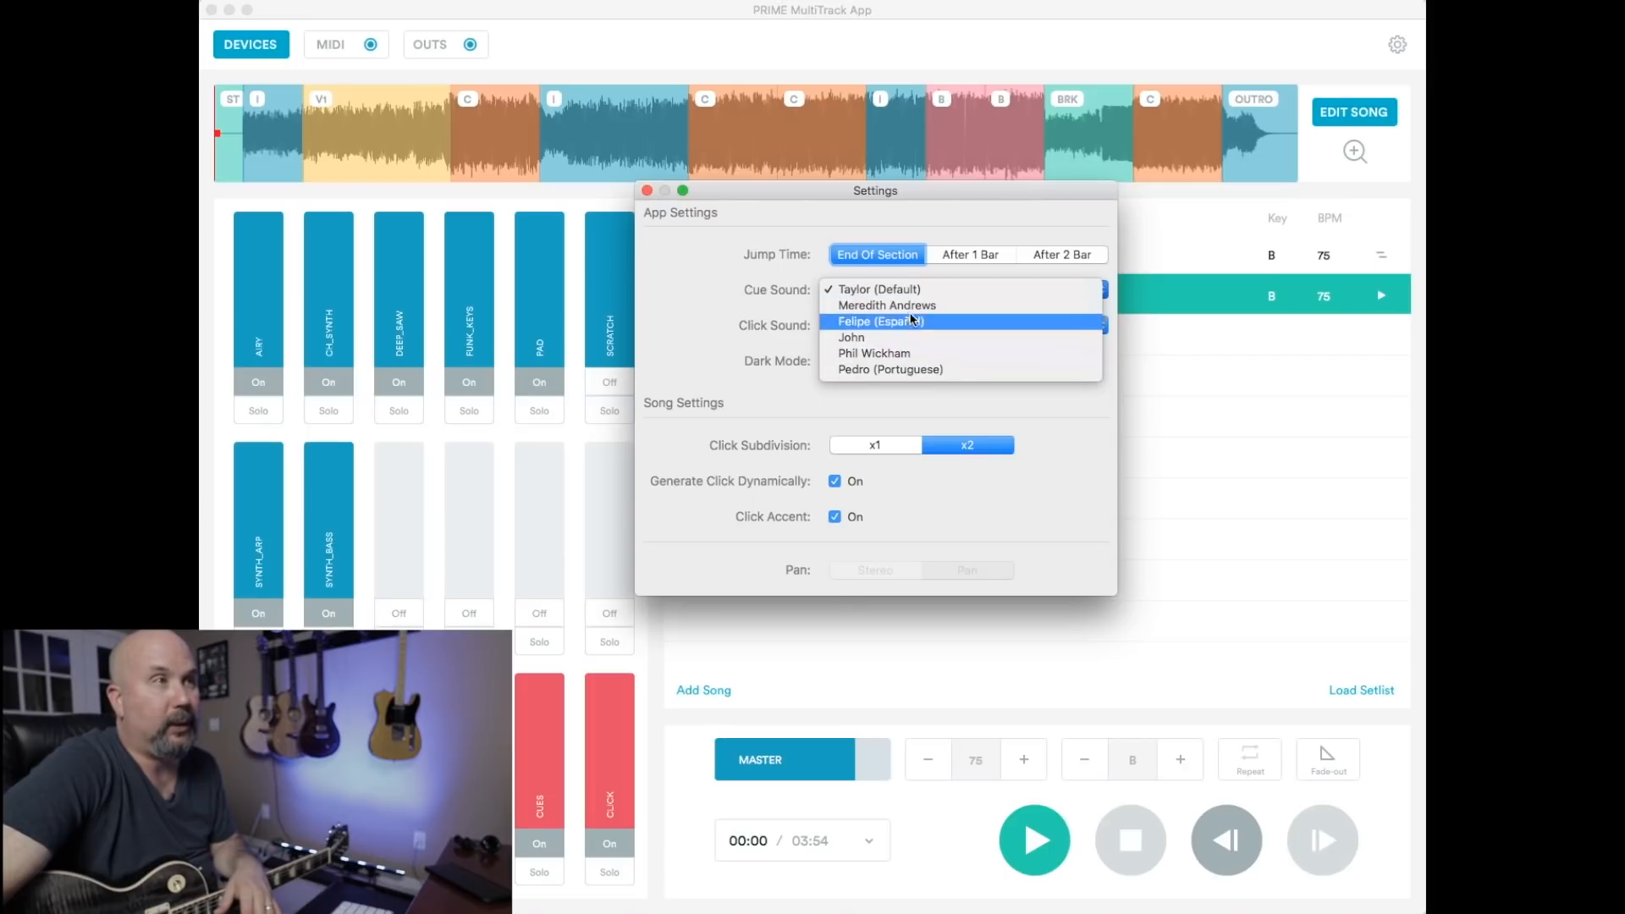
left_click(913, 288)
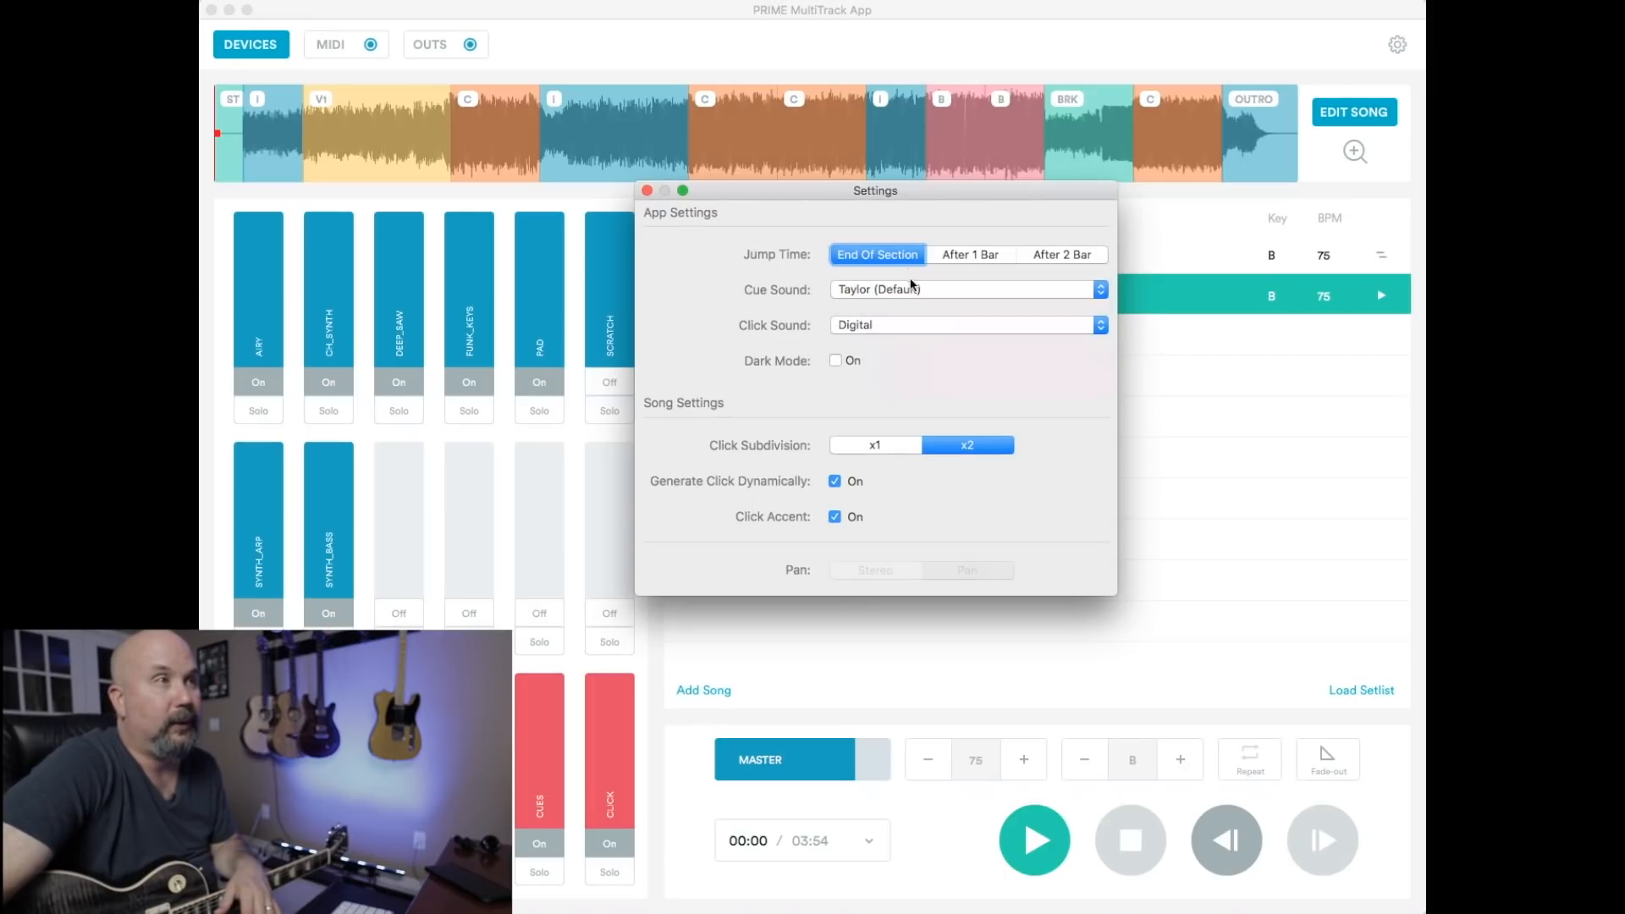
left_click(647, 190)
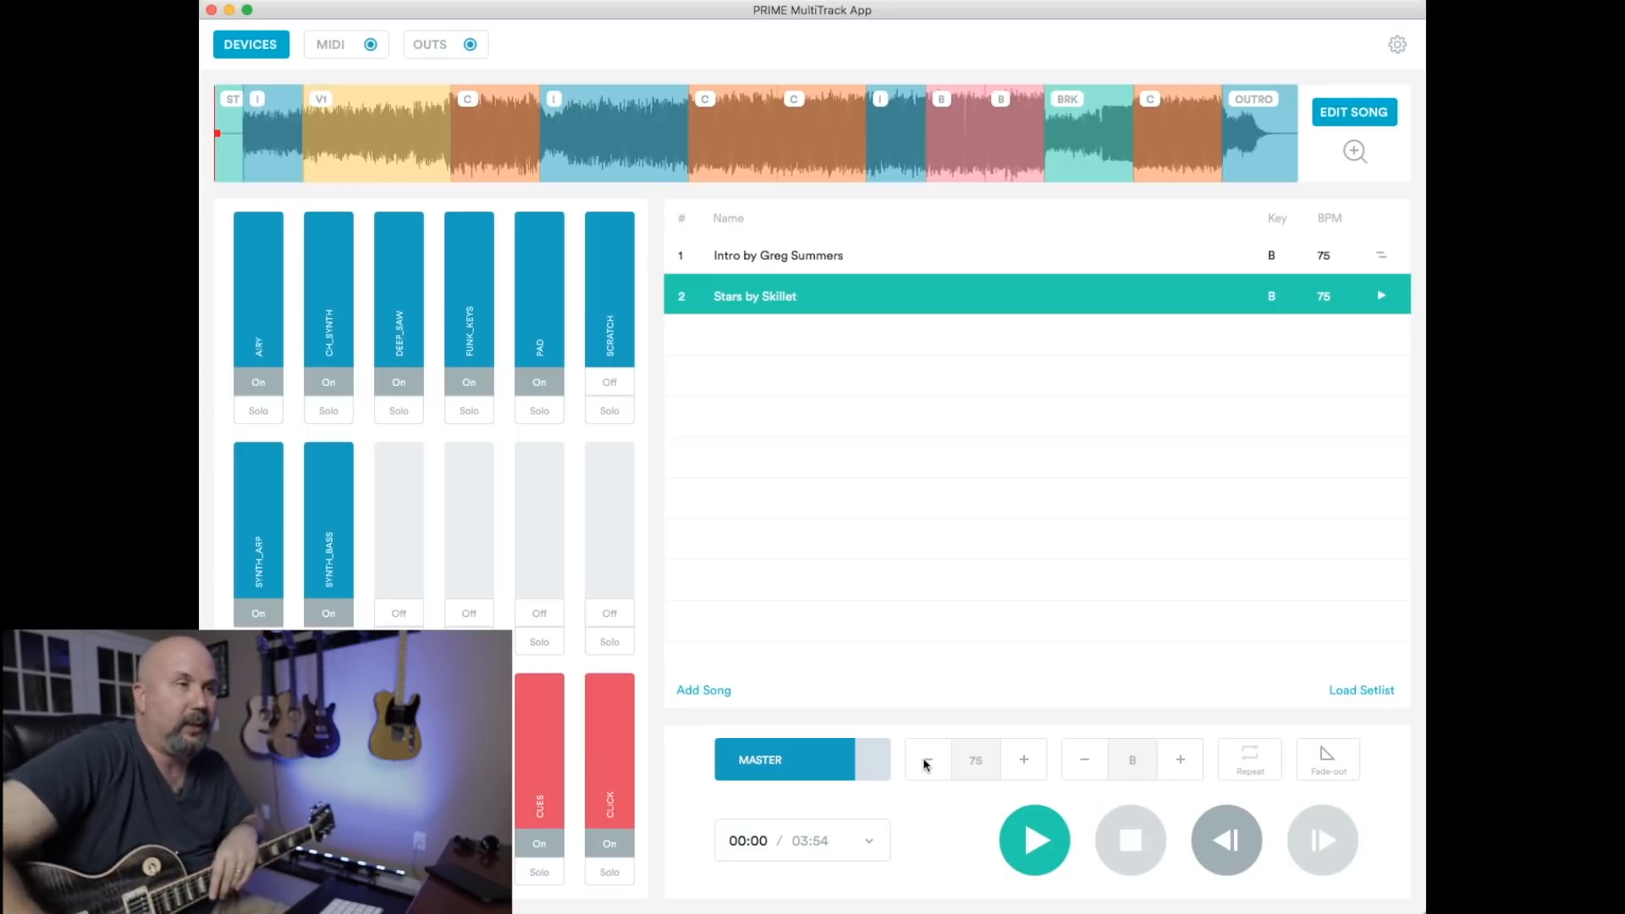
- Lower the key of Stars to A, play the song from the start into the first verse, and pause
left_click(1086, 764)
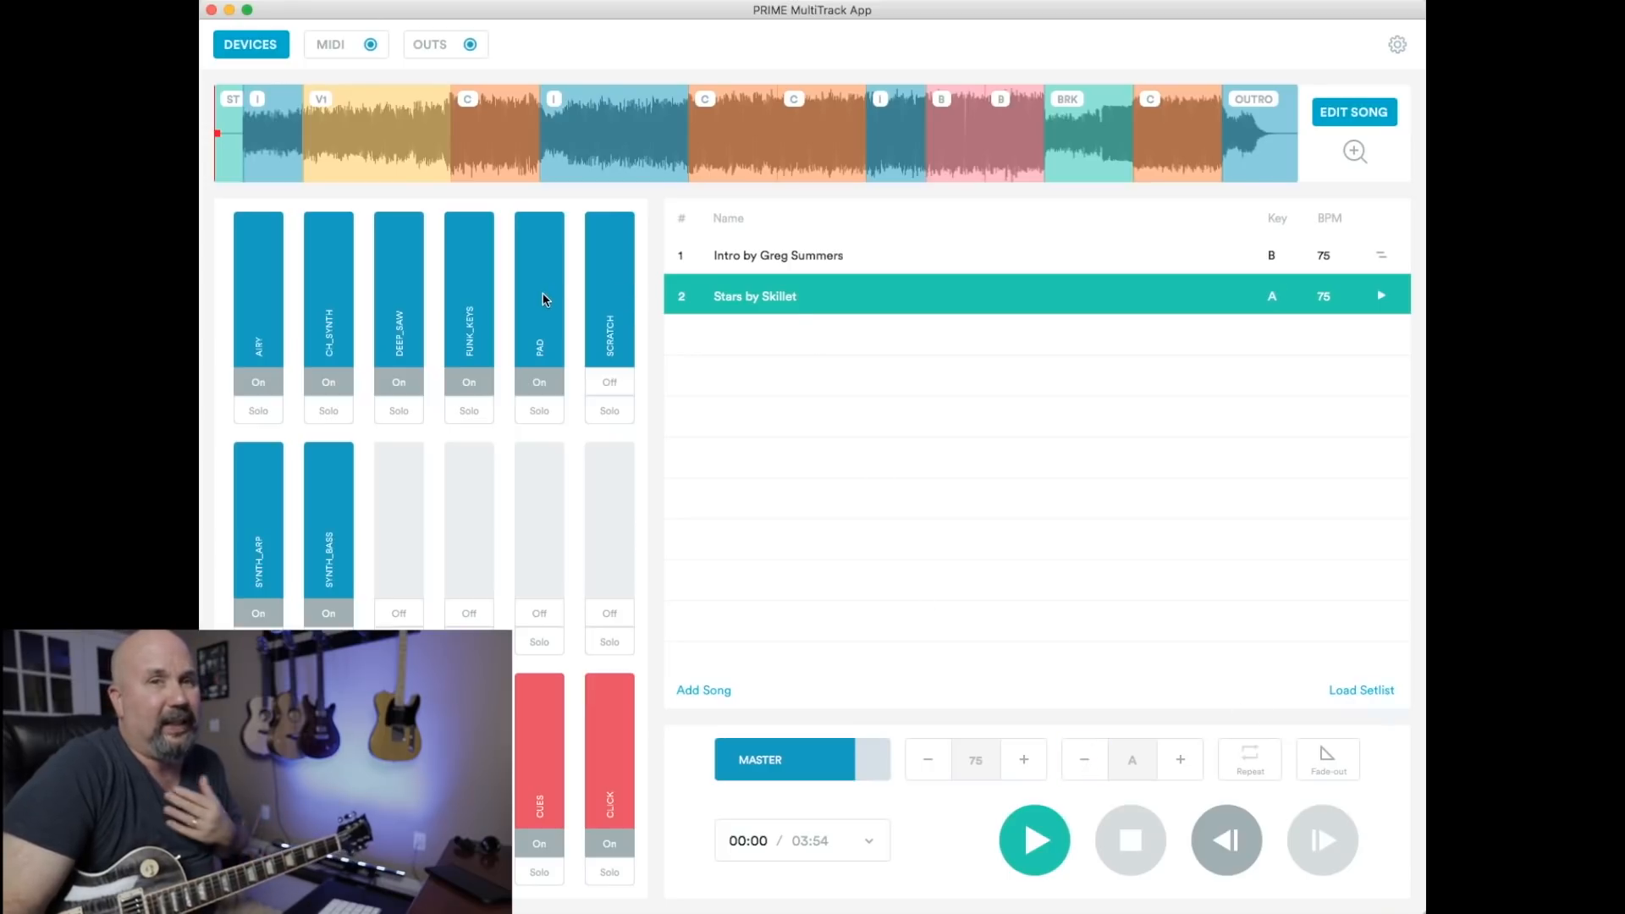
left_click(1036, 853)
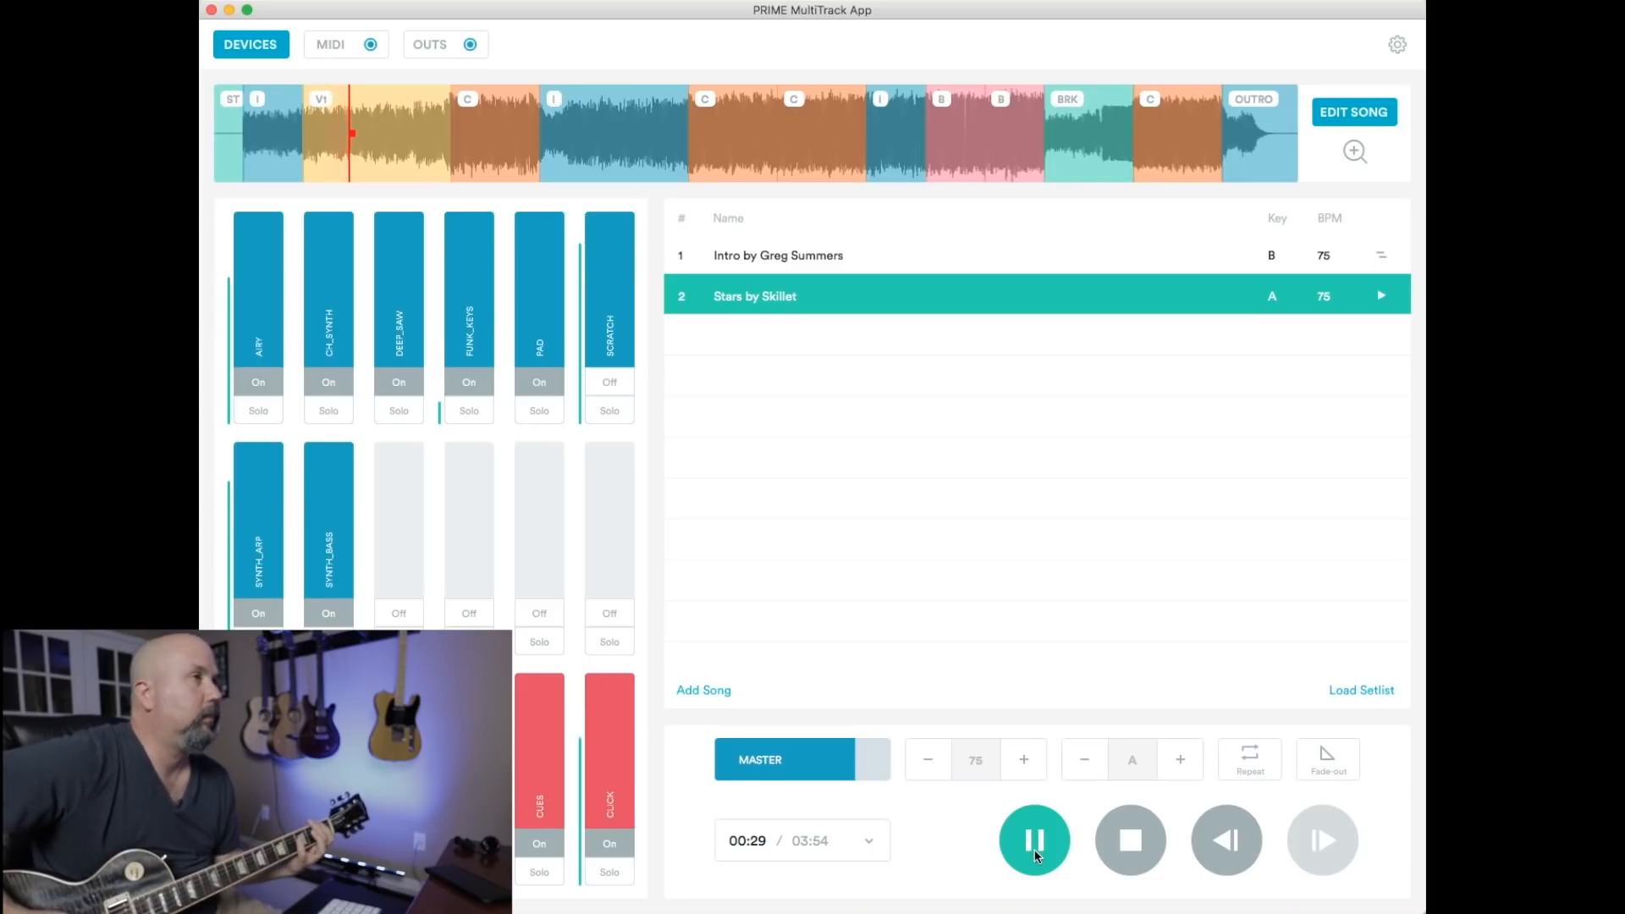
left_click(1019, 849)
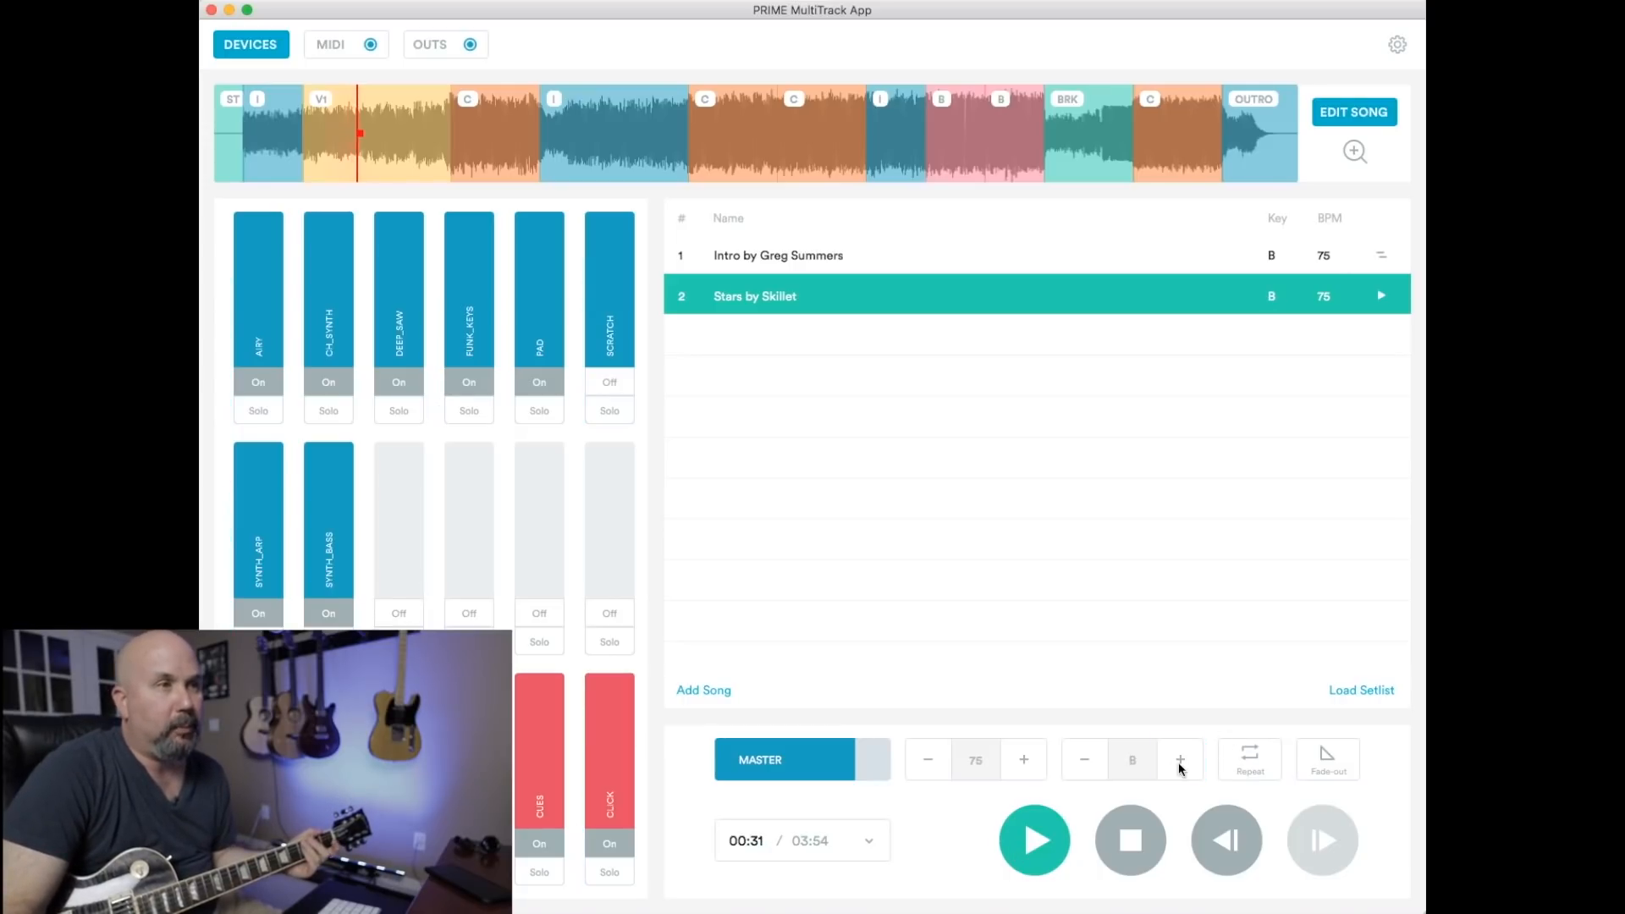
- Return the key of Stars to B, resume playback through the first verse, and pause
left_click(1042, 846)
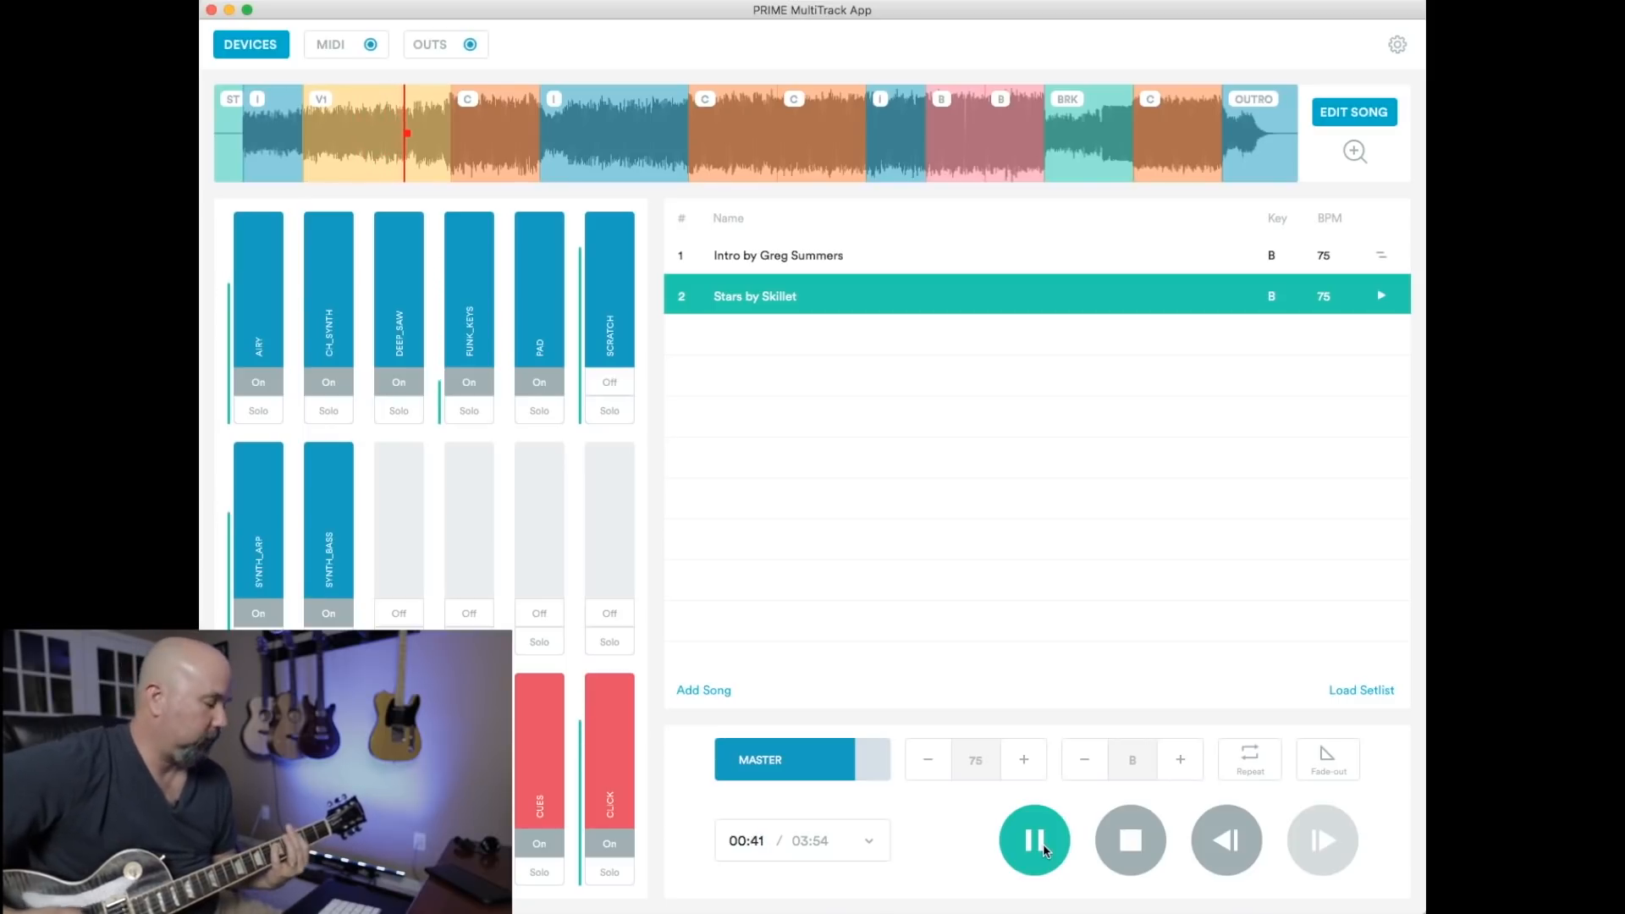
left_click(1043, 845)
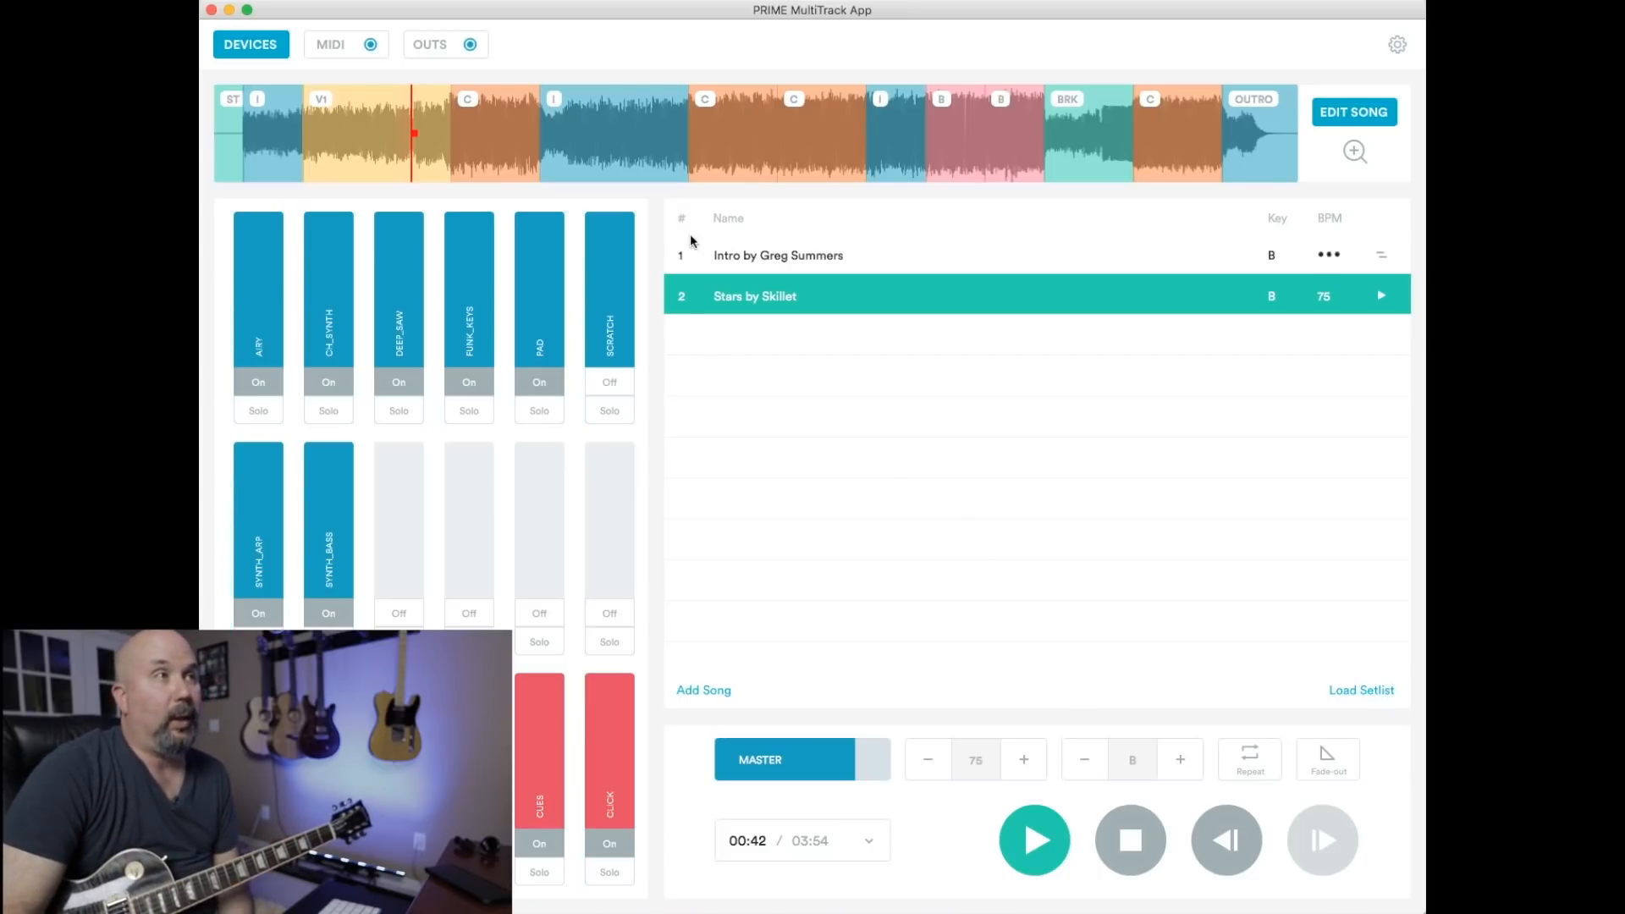
- Jump to just before the second chorus of Stars, play through into the following chorus section, and pause
left_click(672, 115)
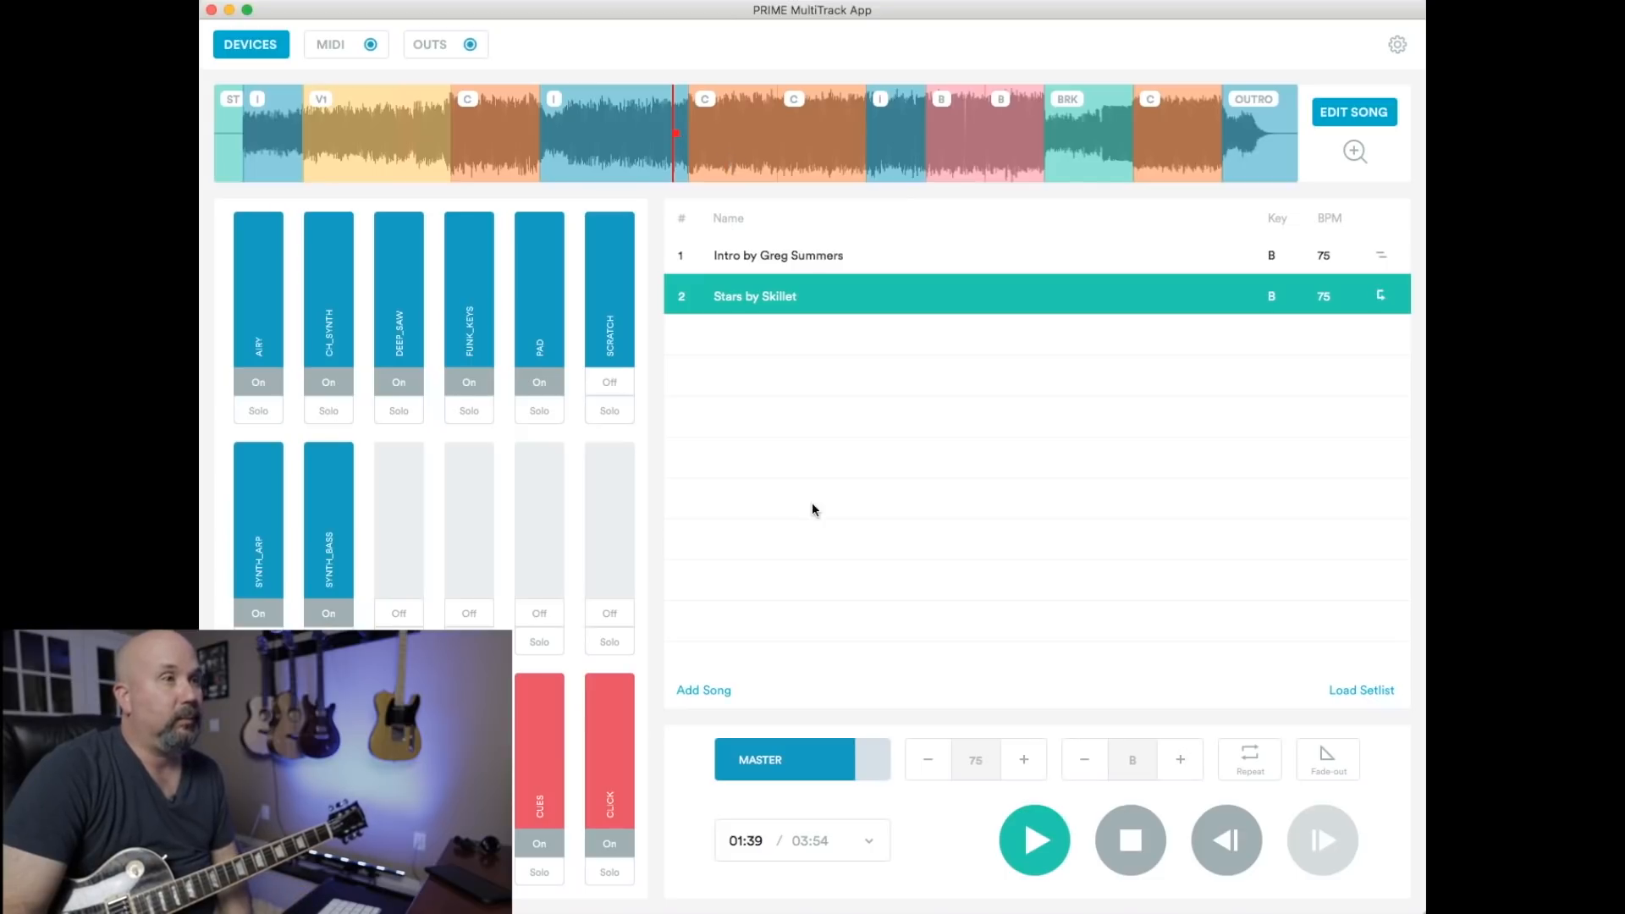
left_click(1021, 839)
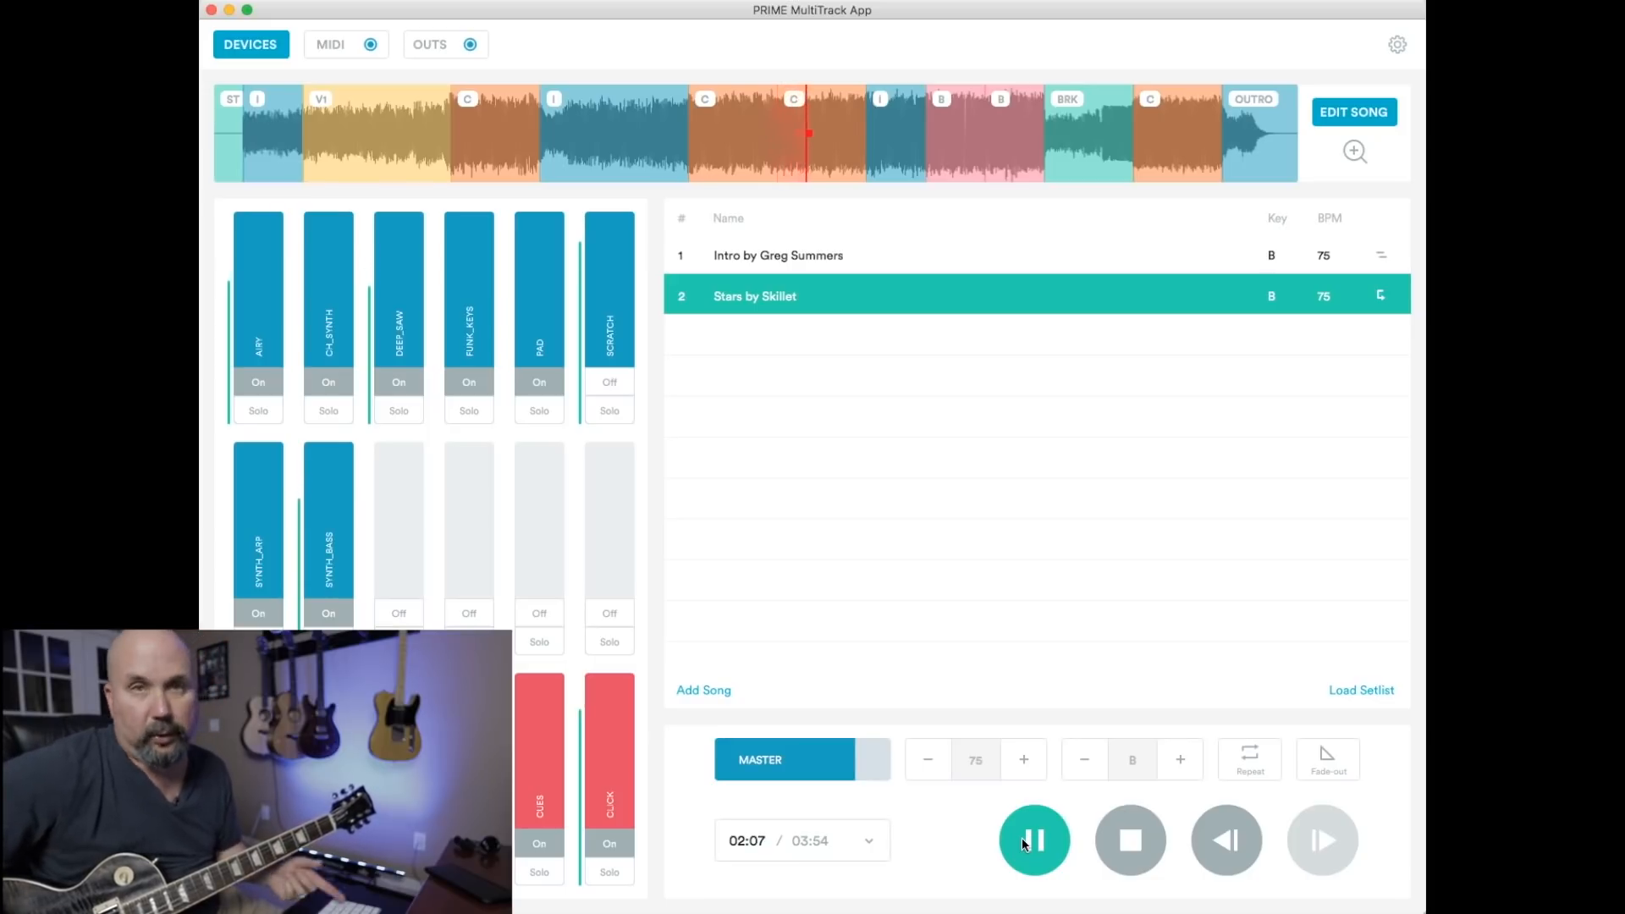
left_click(1023, 838)
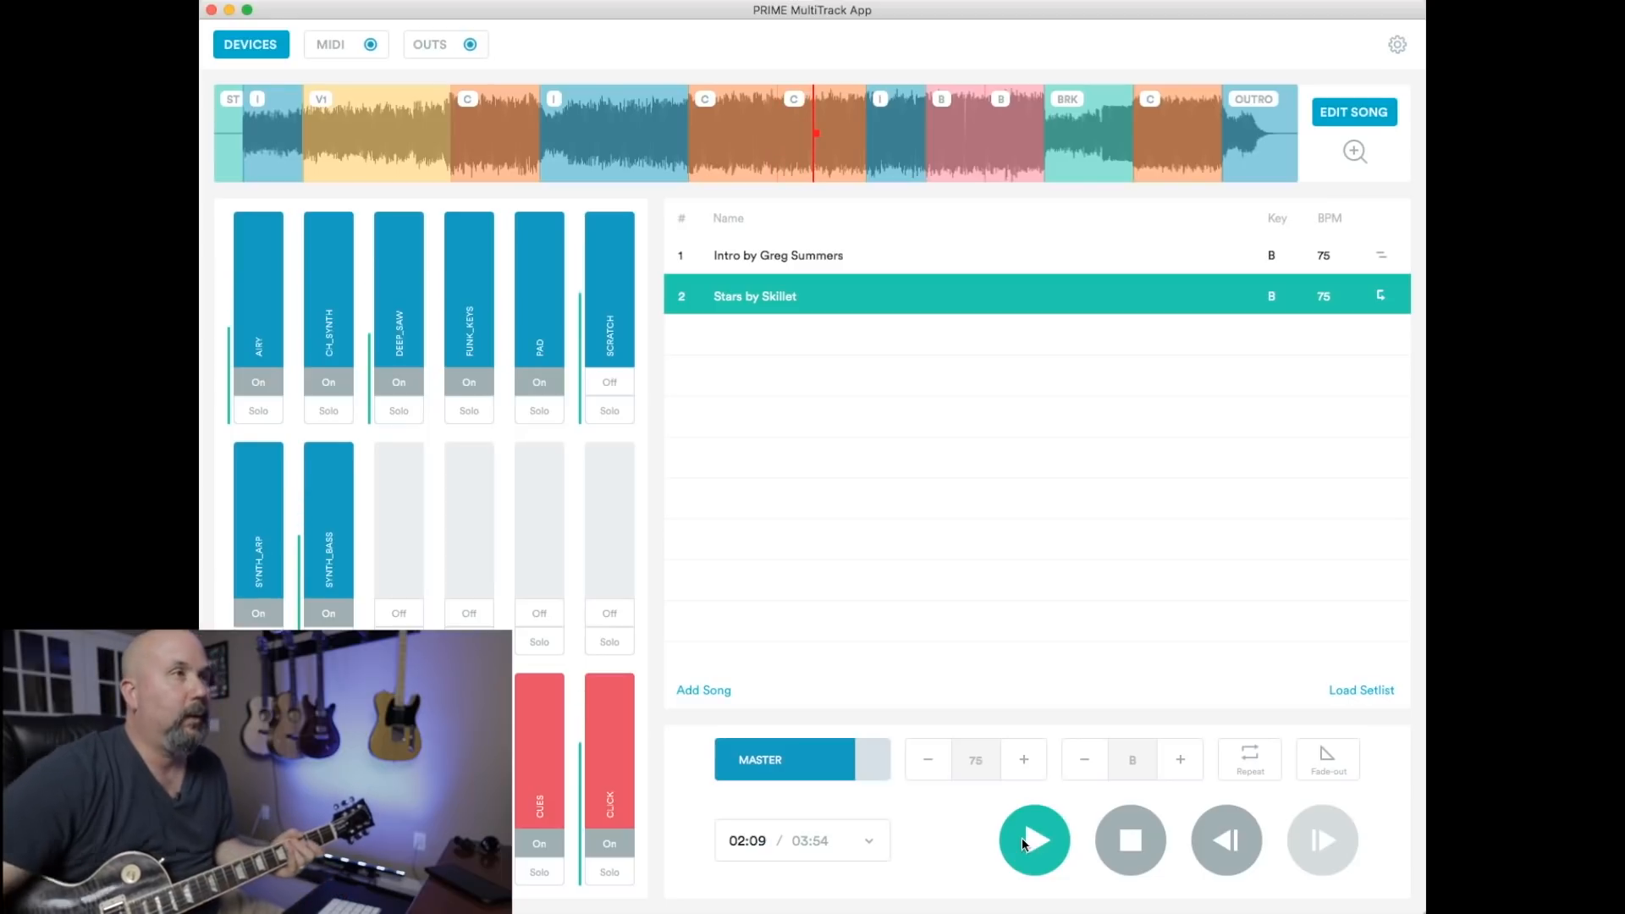